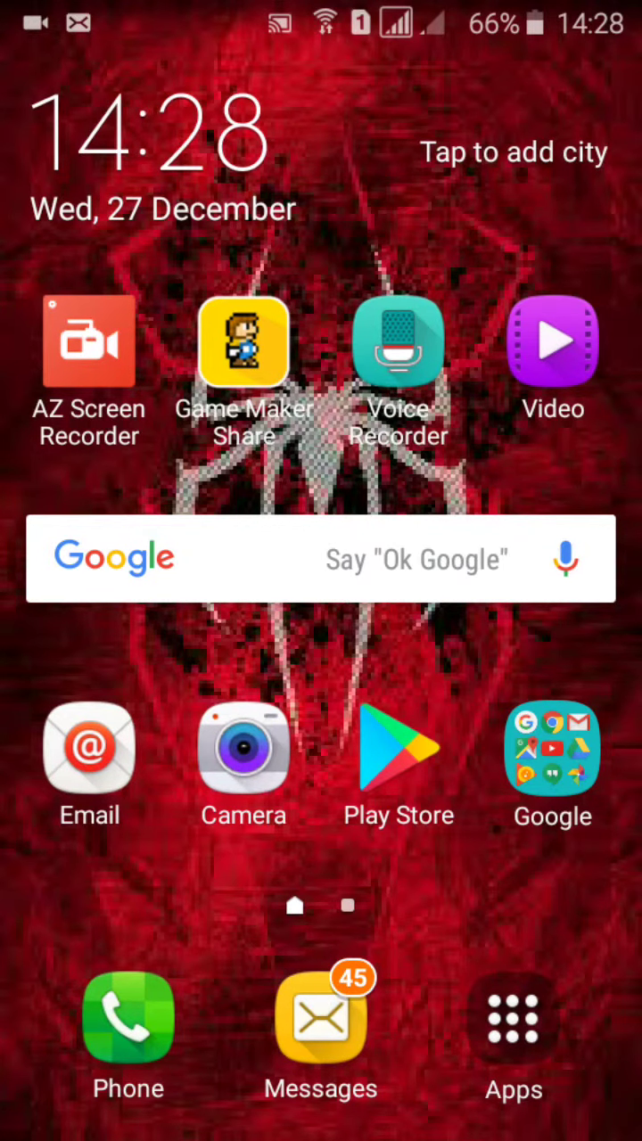
- Launch the Play Store from the Apps drawer, reopening the earlier 'floating camera facecam' results
left_click(513, 1025)
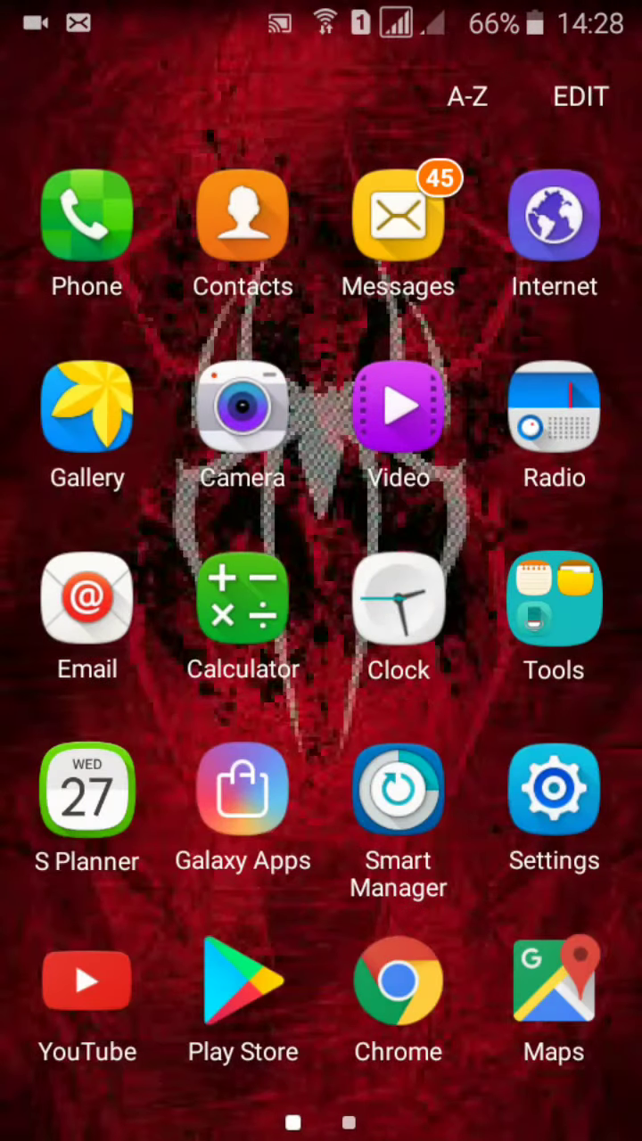
mouse_move(535, 624)
left_mouse_down()
mouse_move(134, 624)
mouse_move(535, 624)
left_mouse_up()
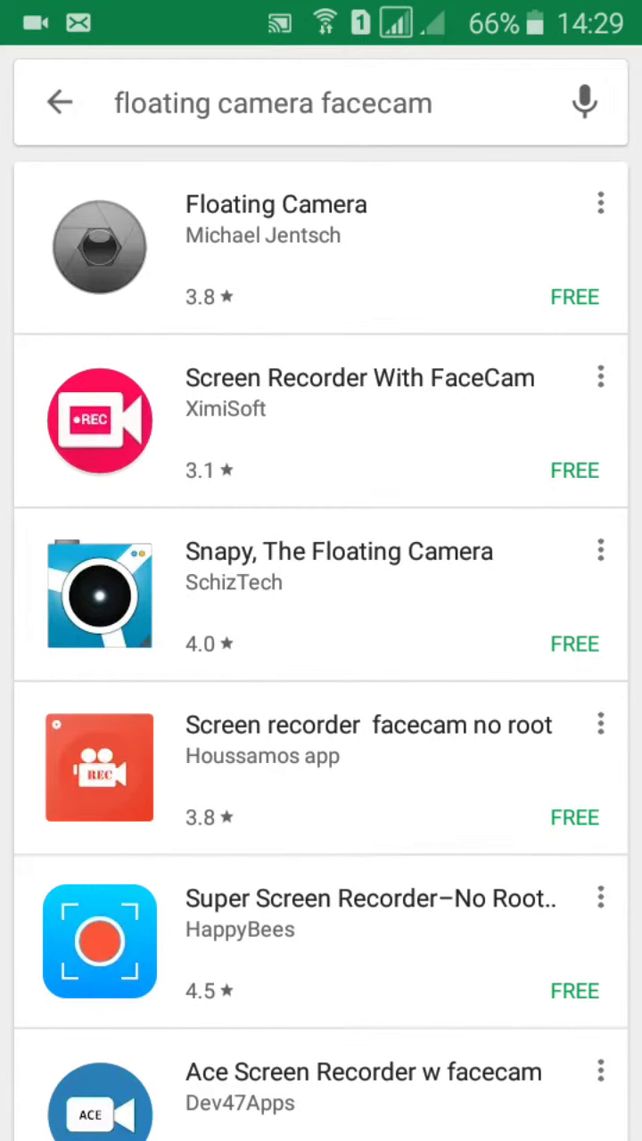
- Search the Play Store for 'n64 emulator' and install MegaN64, accepting its permissions
left_click(59, 102)
left_click(267, 103)
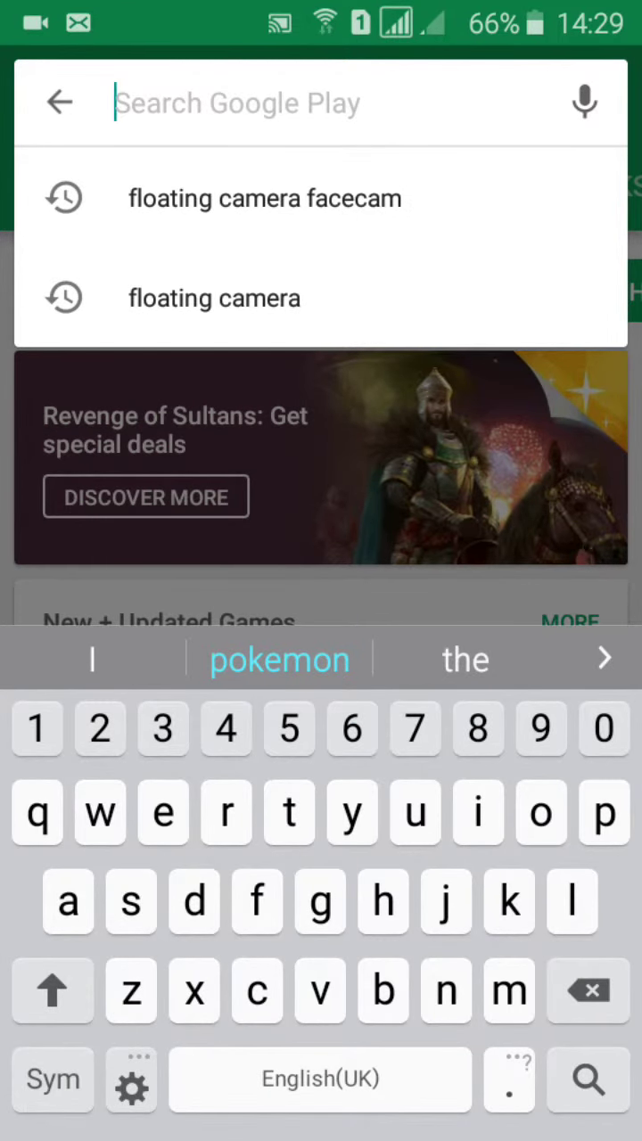
type("n")
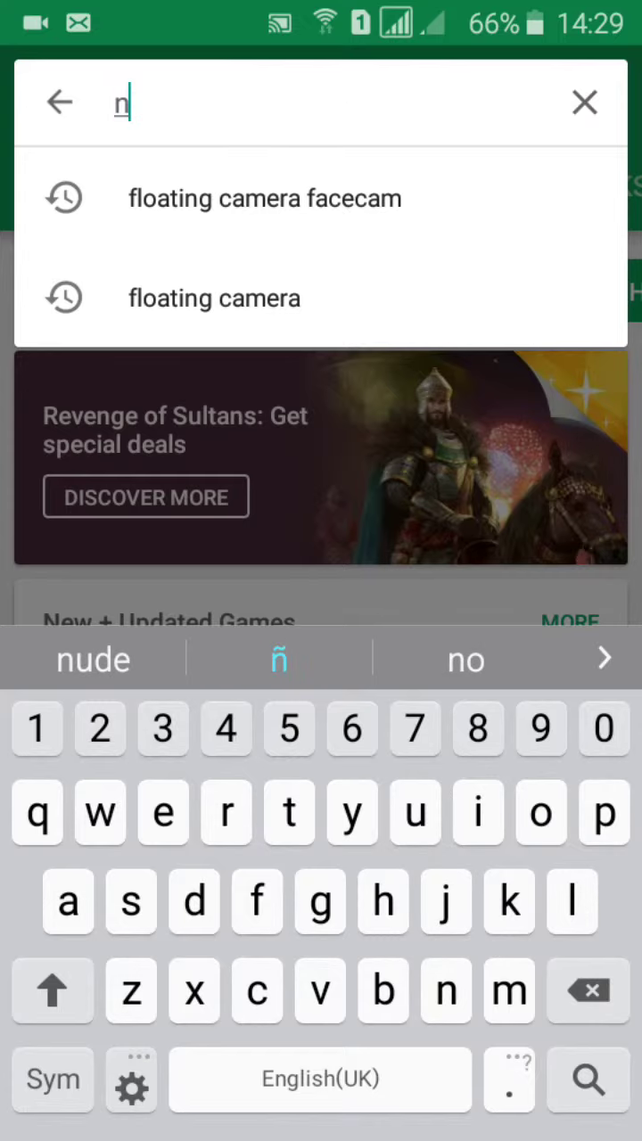
type("64")
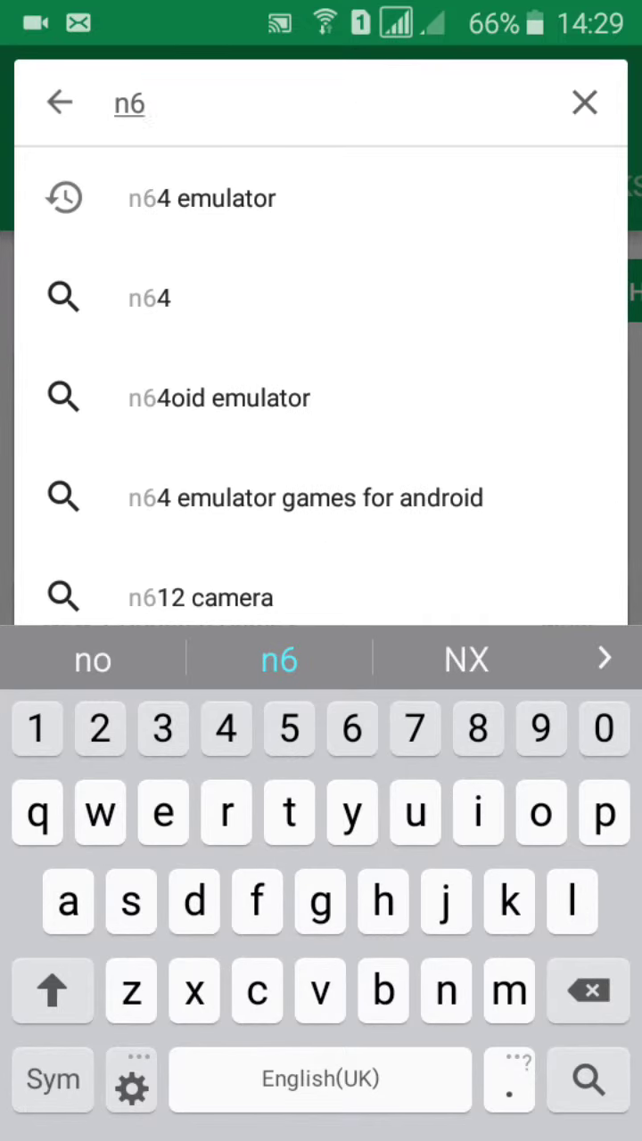
left_click(202, 198)
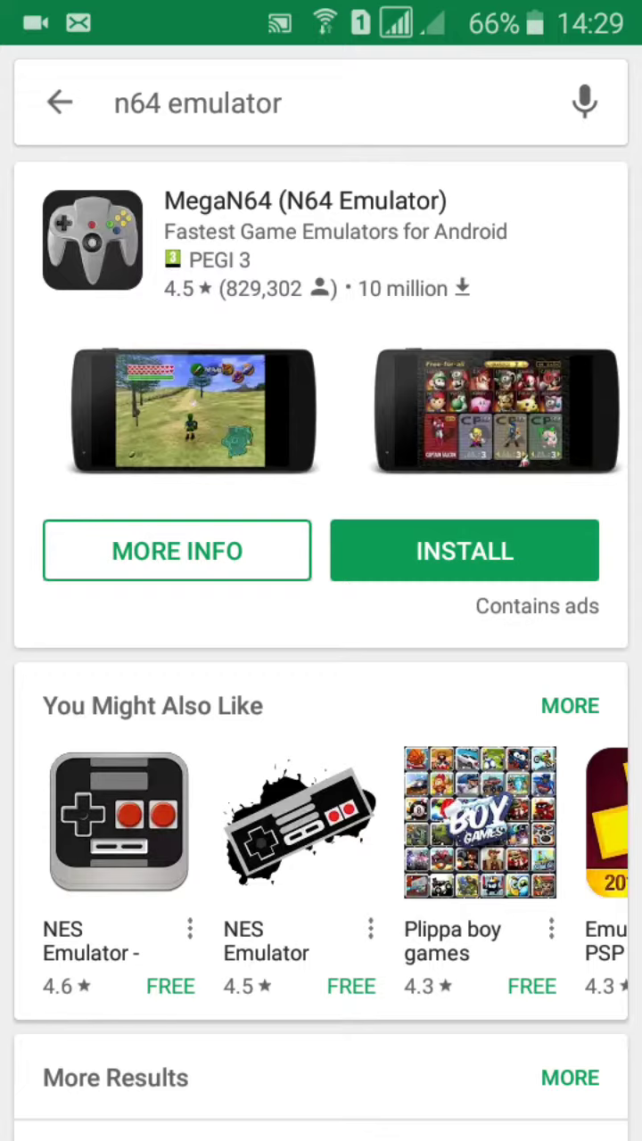
left_click(465, 550)
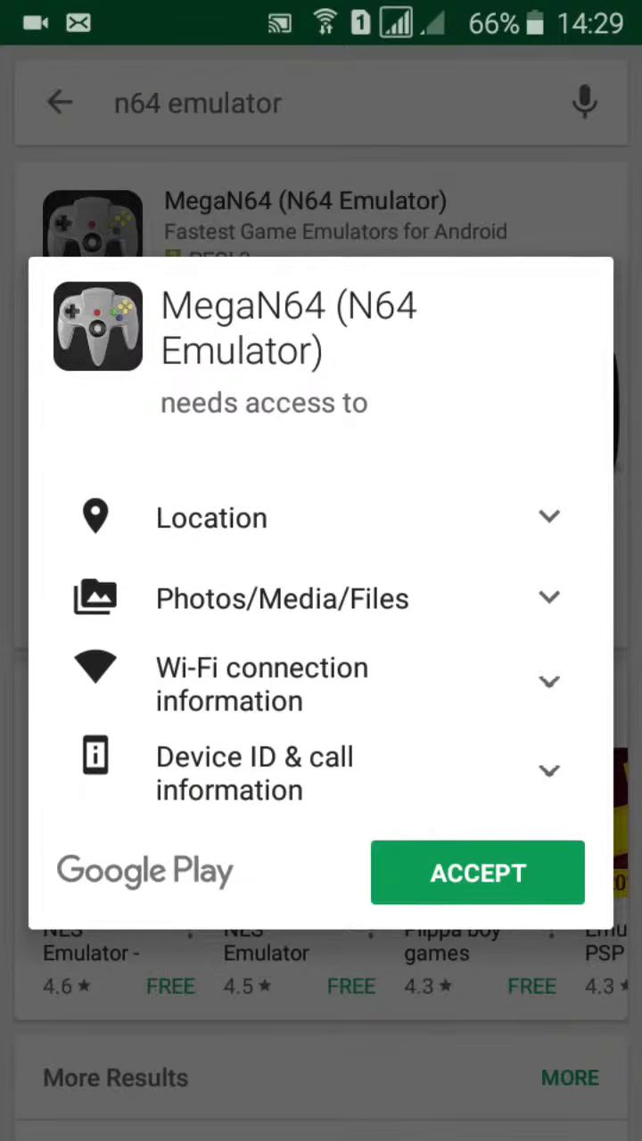
left_click(477, 873)
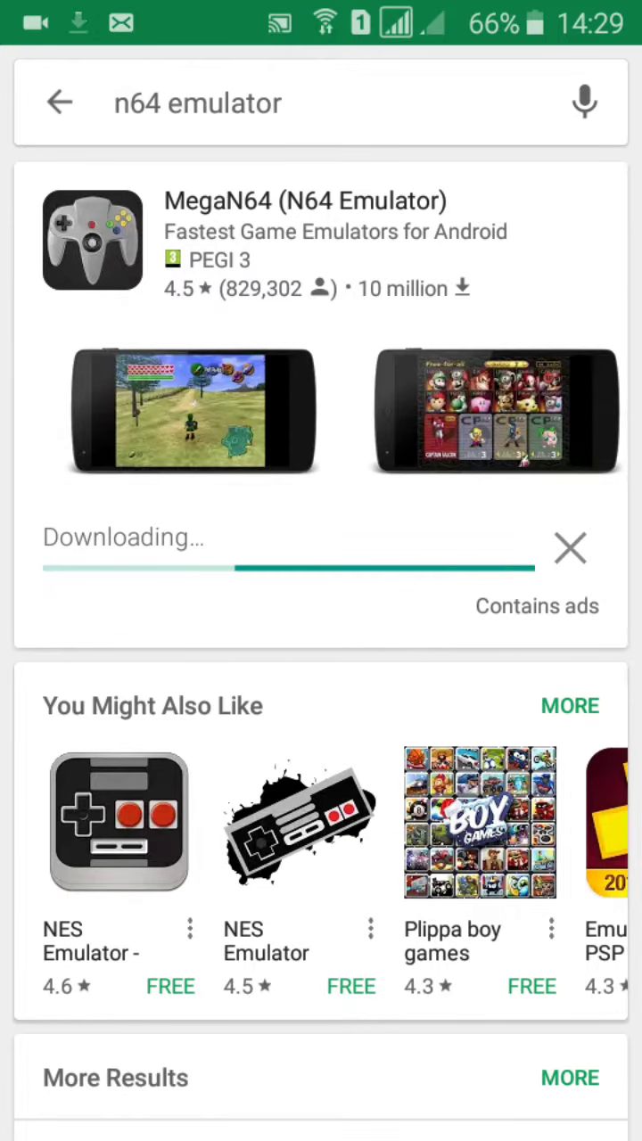
- Open Samsung Internet from the Apps drawer and search Google for 'majoramaskrom'
key("Home")
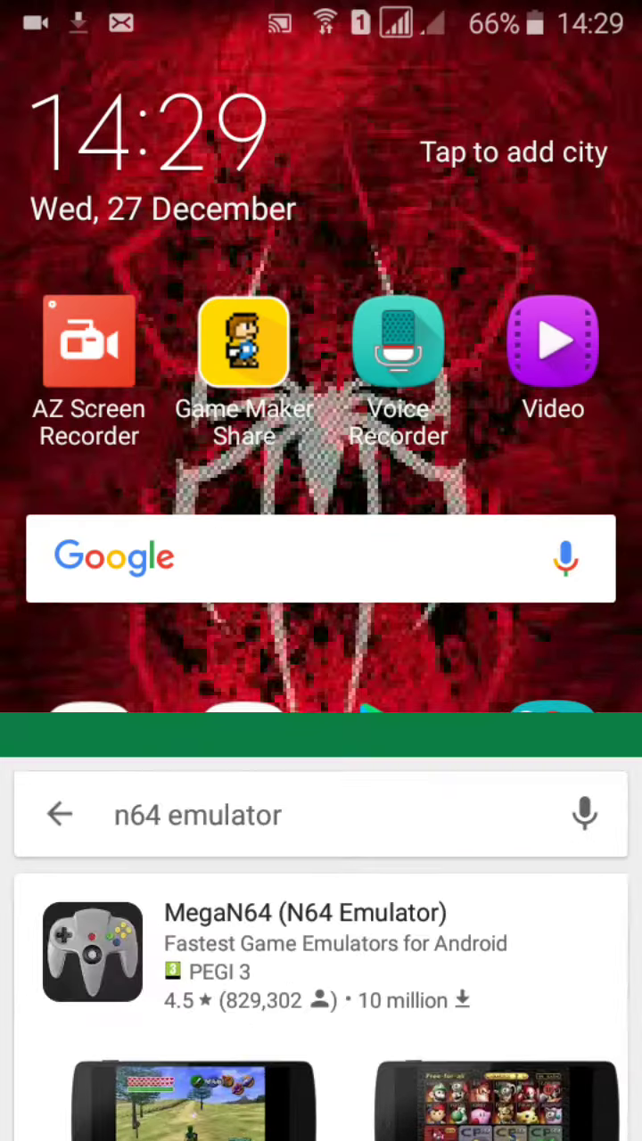
left_click(514, 1025)
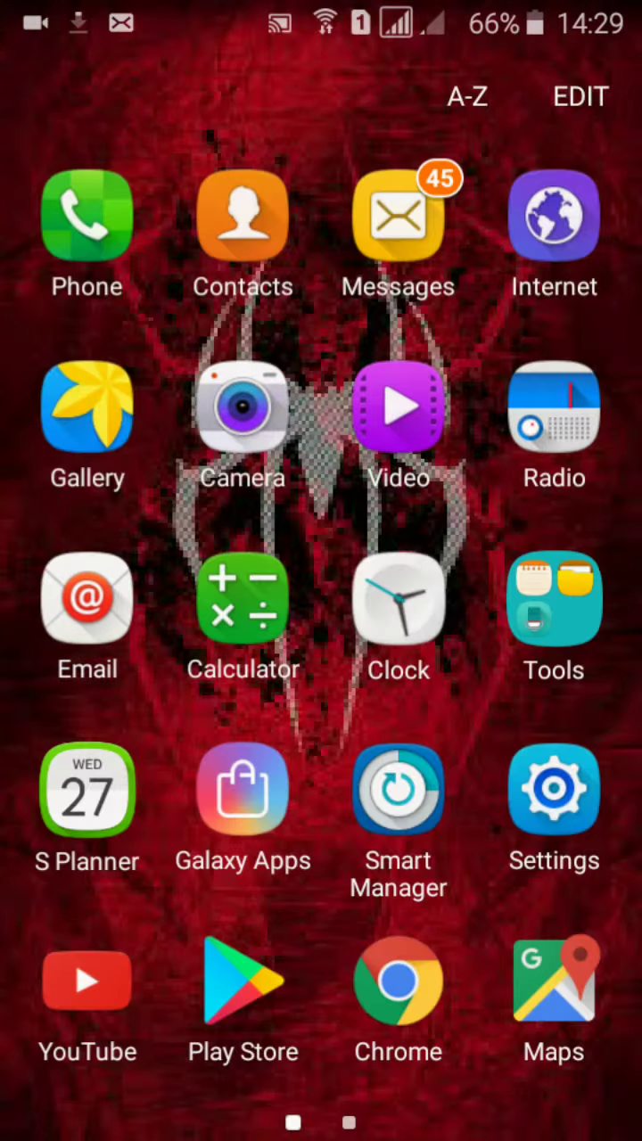
mouse_move(535, 624)
left_mouse_down()
mouse_move(134, 624)
mouse_move(446, 624)
left_mouse_up()
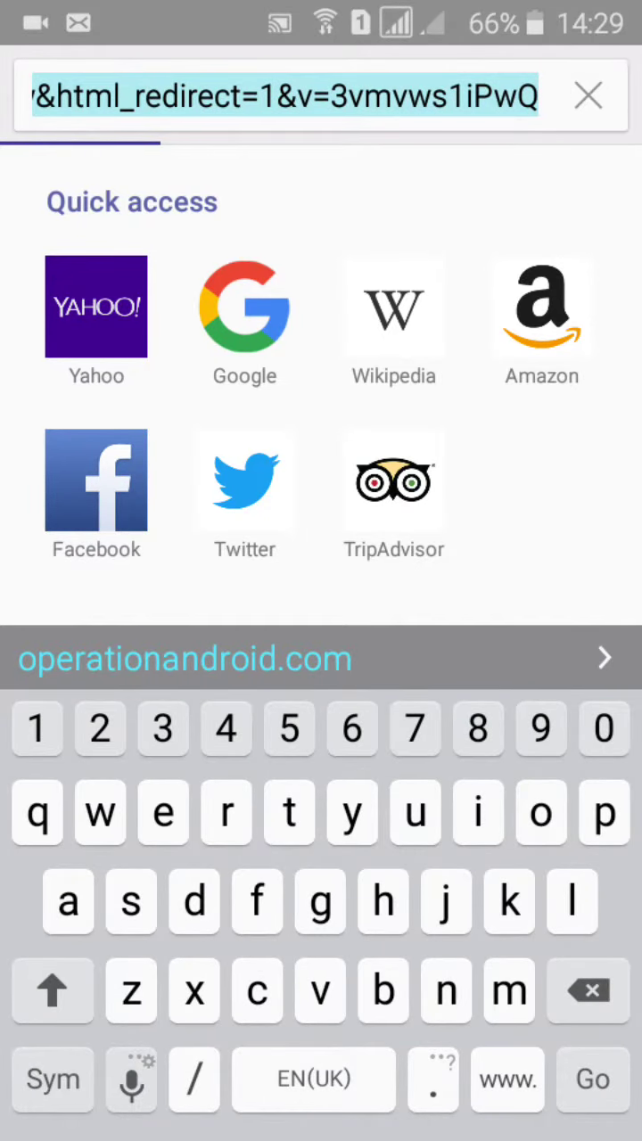
type("m")
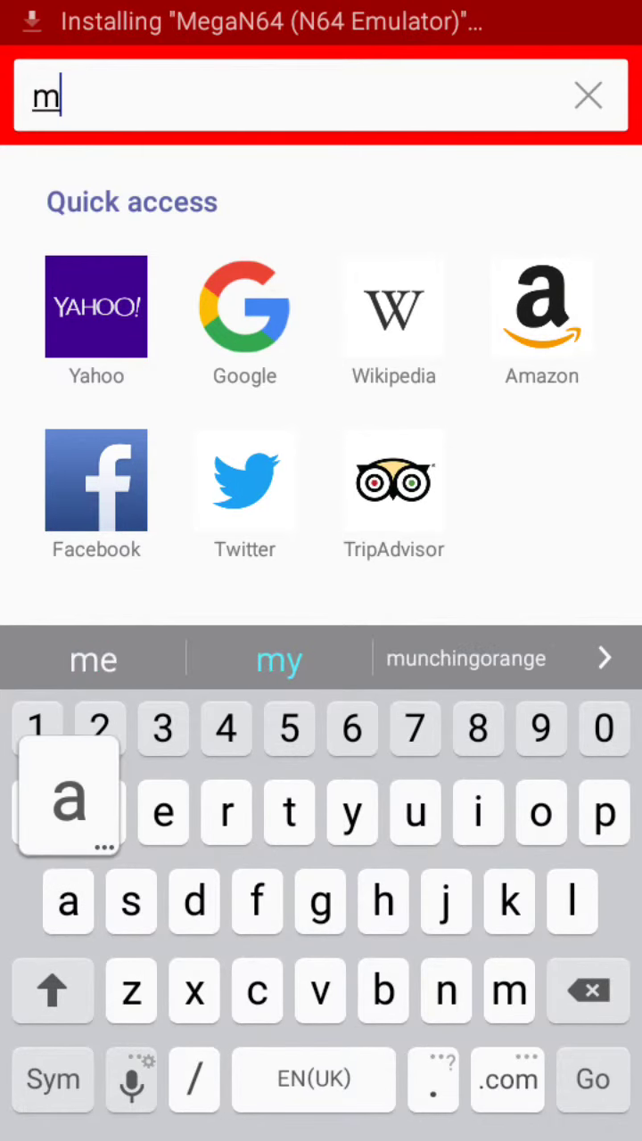
type("ajora")
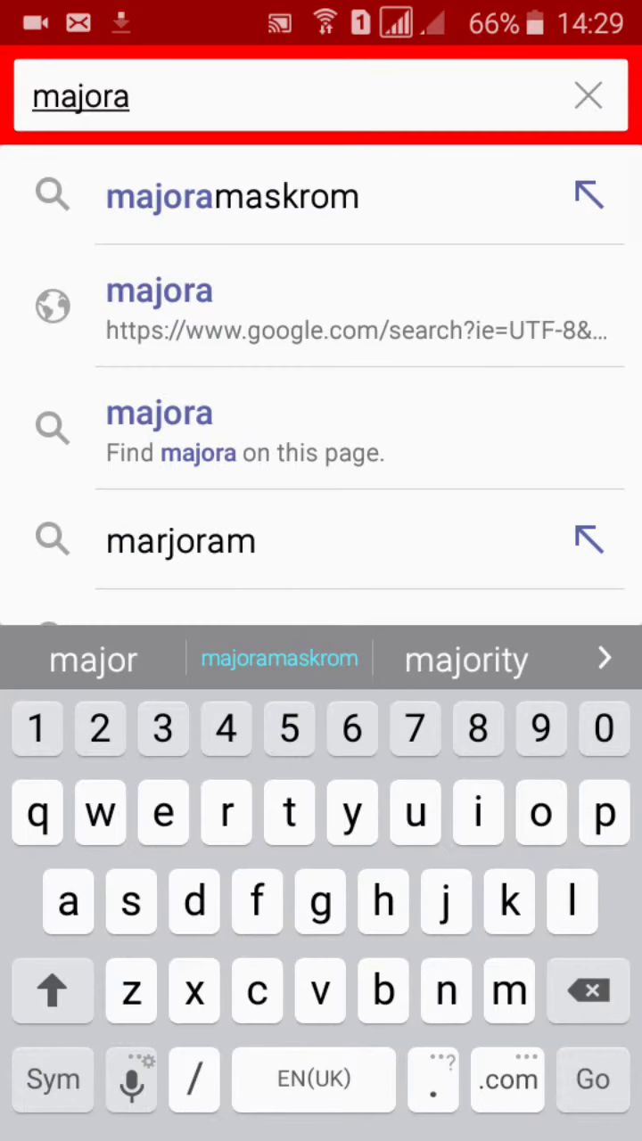
key("Return")
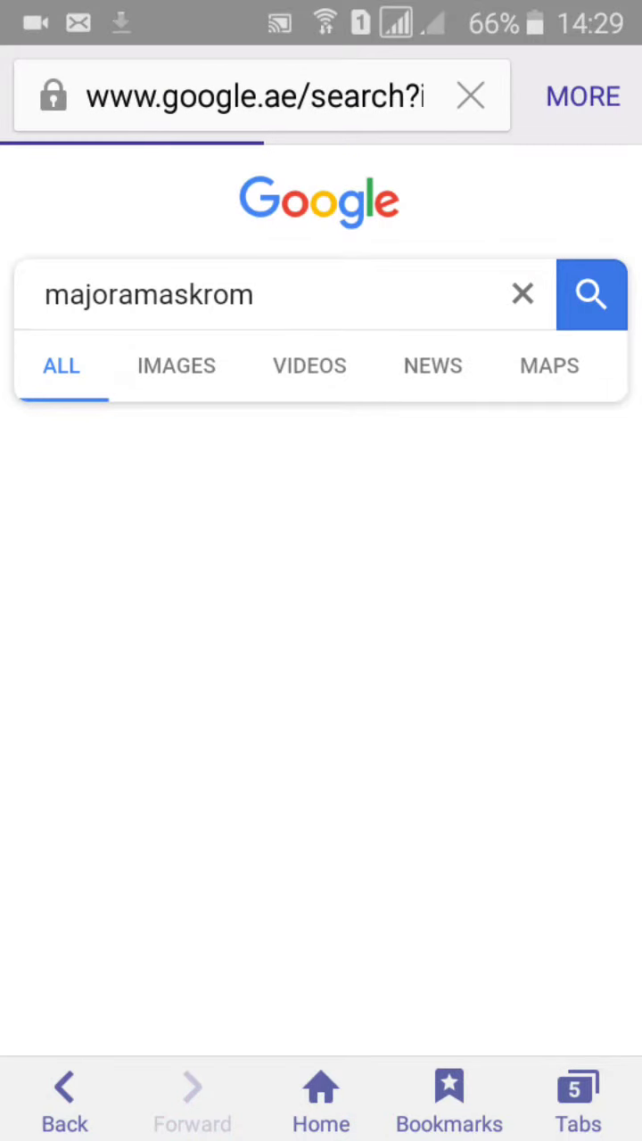
- Scroll through the results listing Majora's Mask ROM sites like legendofrom.com and emuparadise
scroll(321, 624, "down", 5)
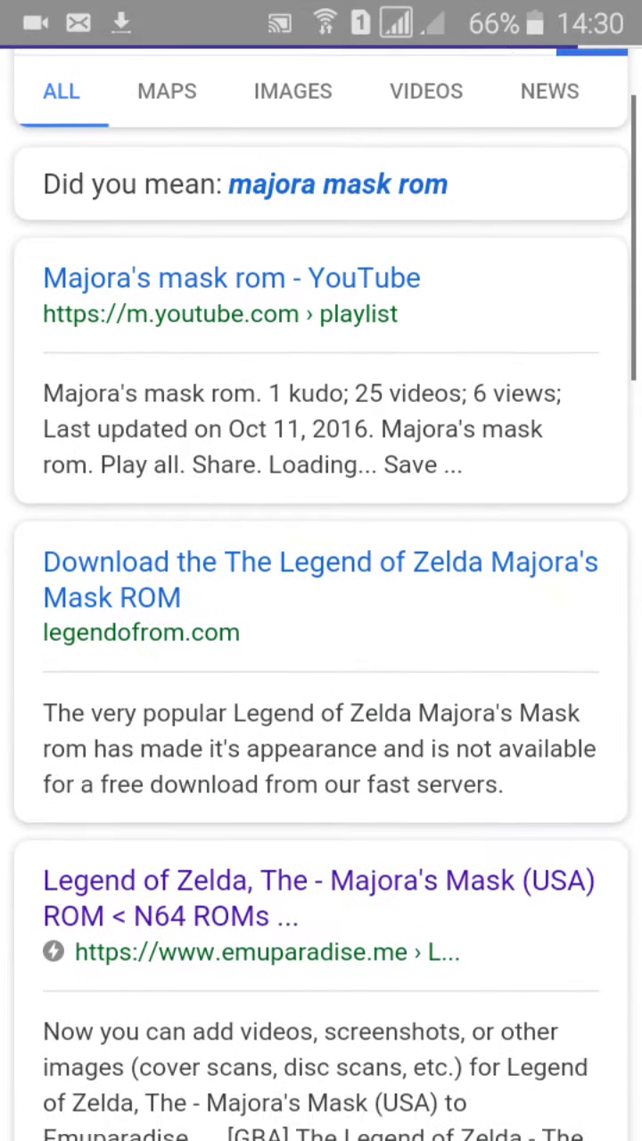
scroll(321, 624, "down", 7)
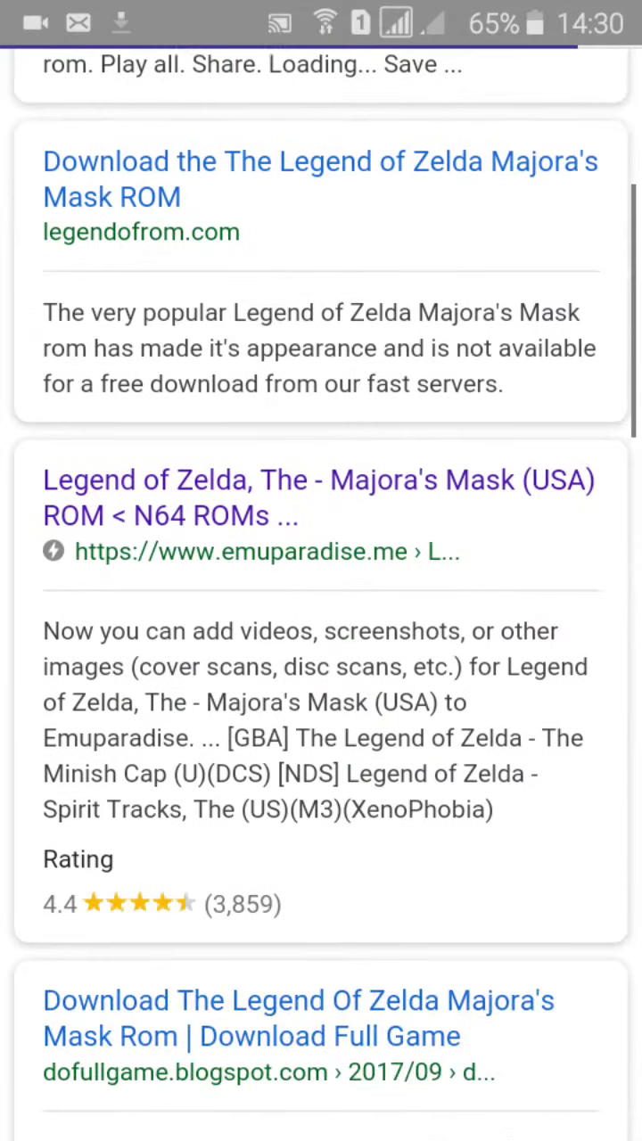
scroll(320, 624, "down", 9)
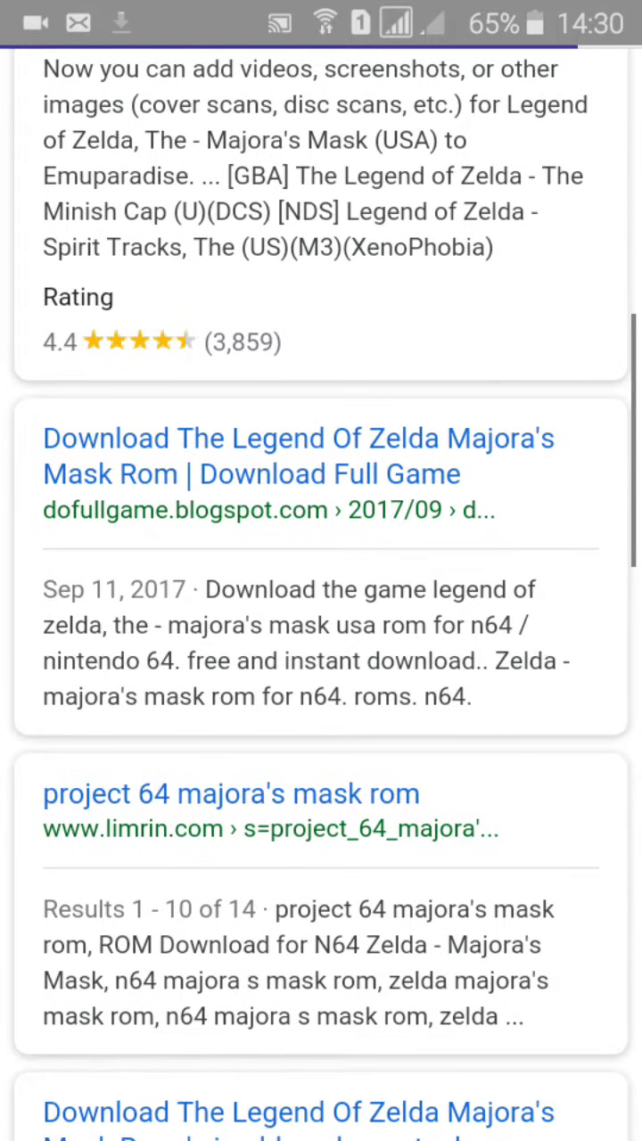
scroll(321, 624, "down", 9)
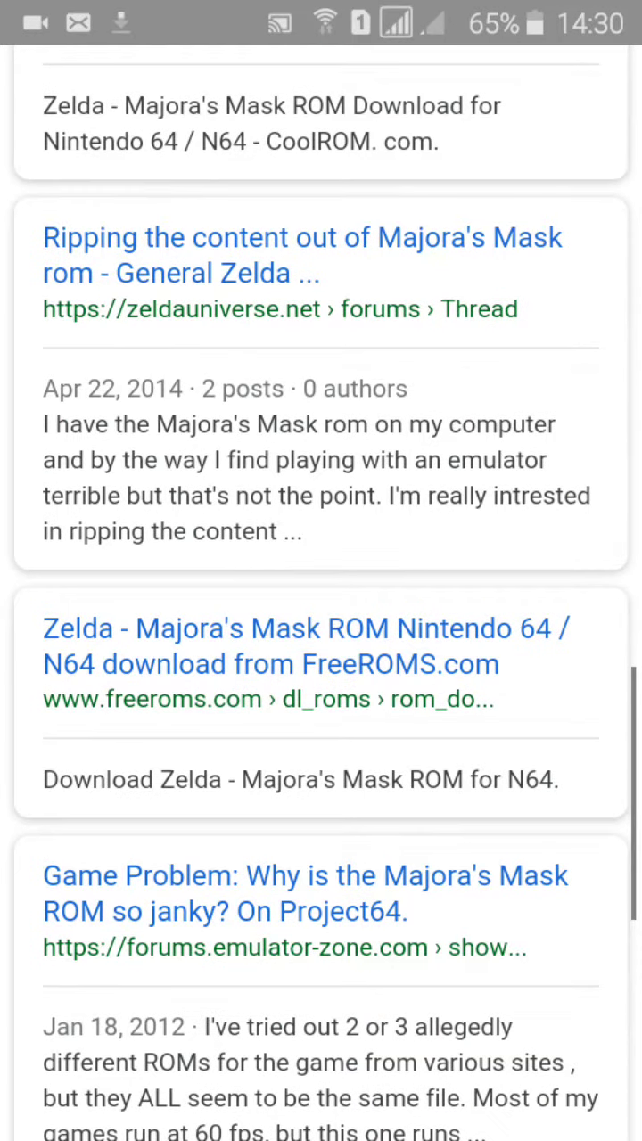
scroll(321, 624, "down", 8)
scroll(321, 570, "down", 3)
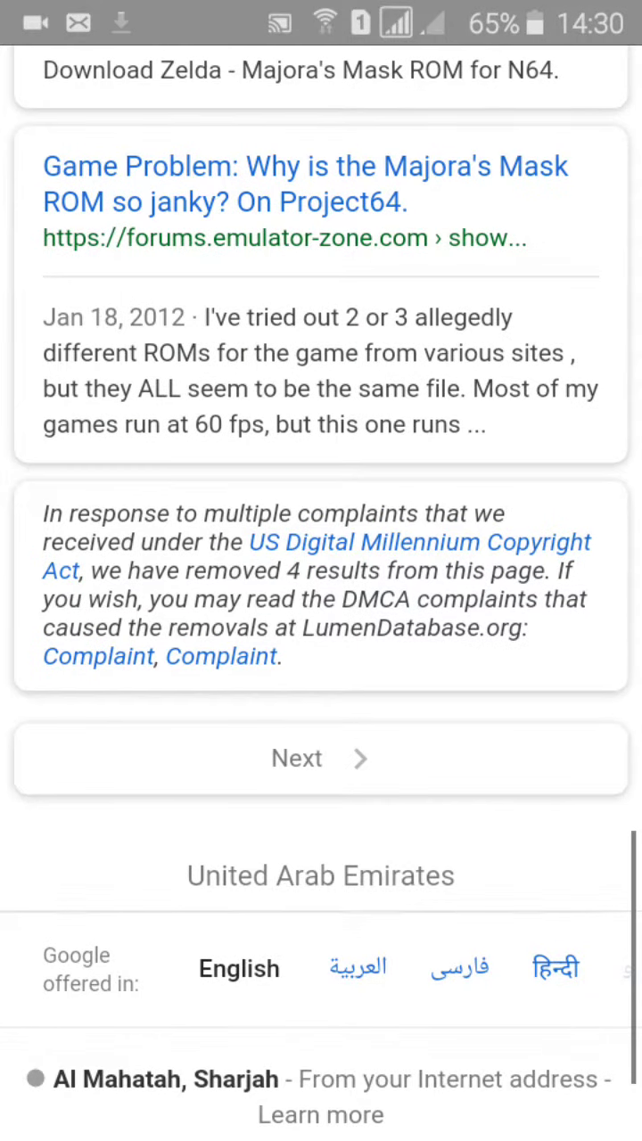
scroll(321, 570, "up", 5)
scroll(321, 571, "up", 15)
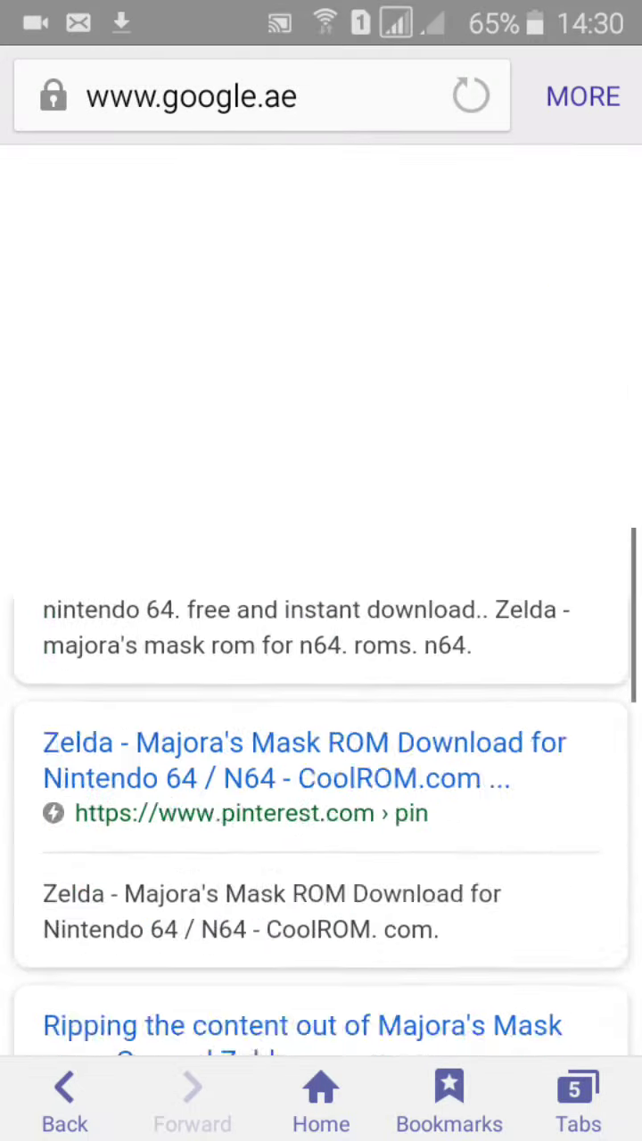
- Add 'loveroms' to the query and search for 'majoramaskrom loveroms'
left_click(255, 295)
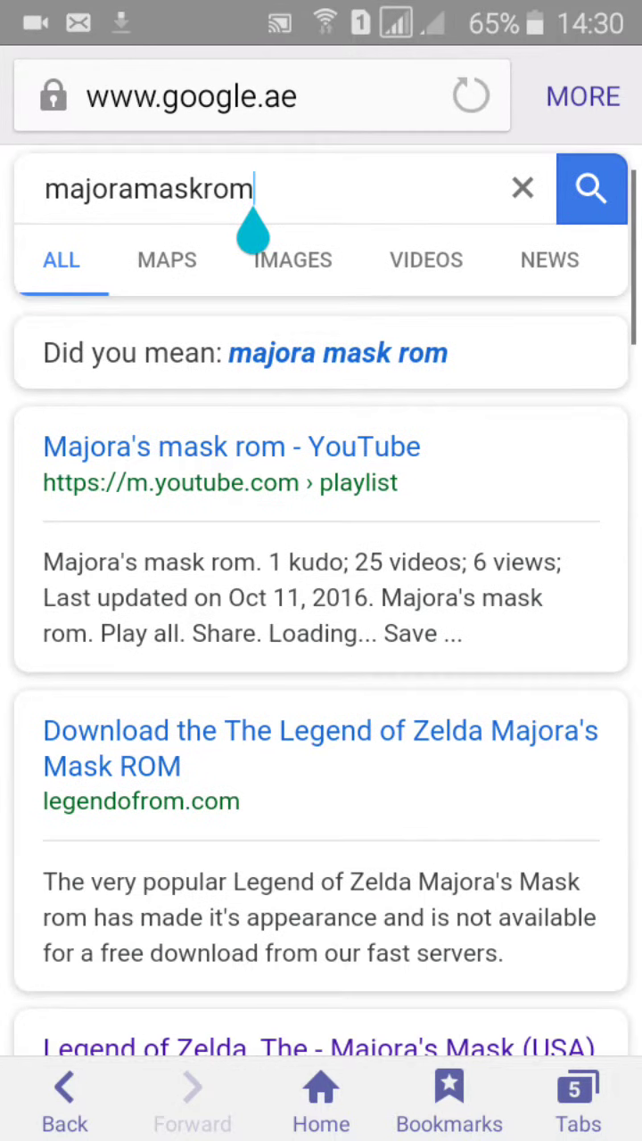
type("lo")
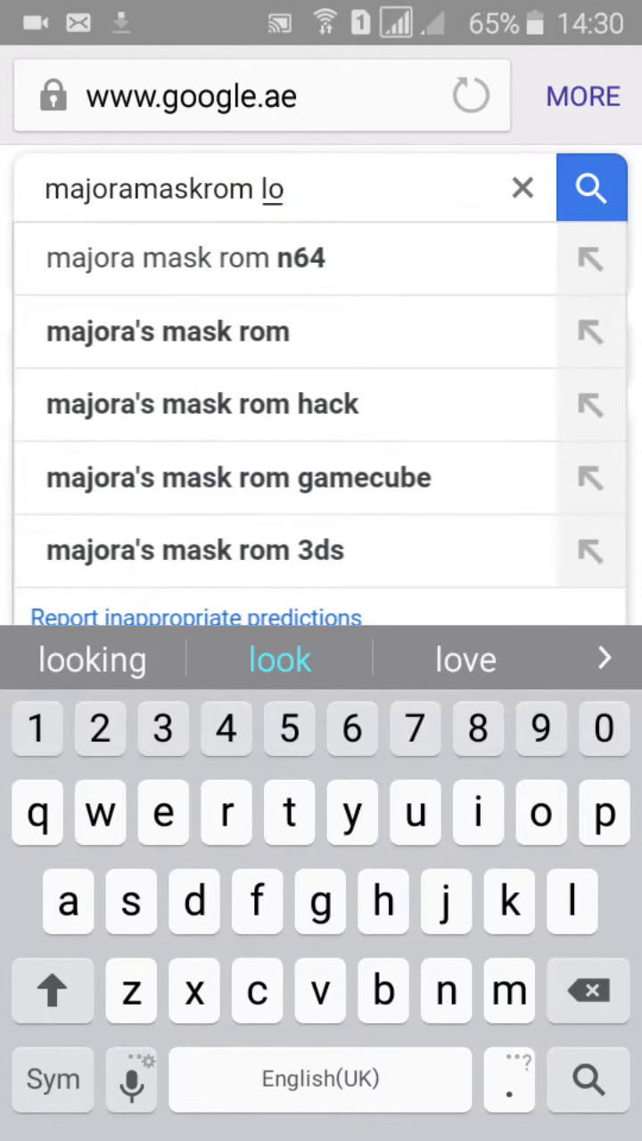
type("ve")
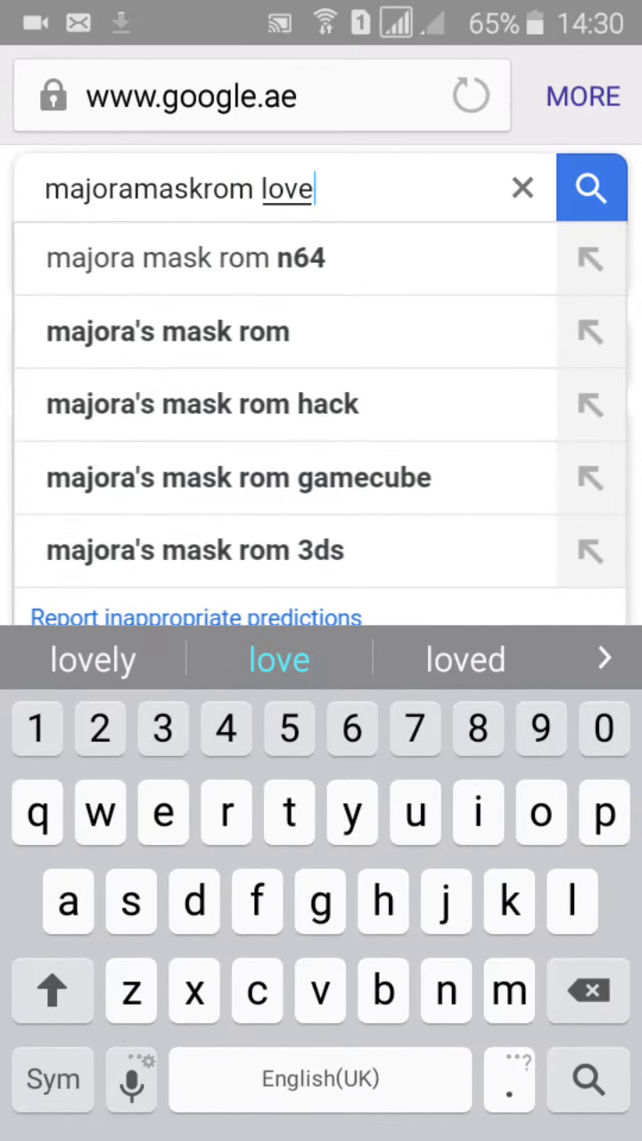
type("roms")
key("Return")
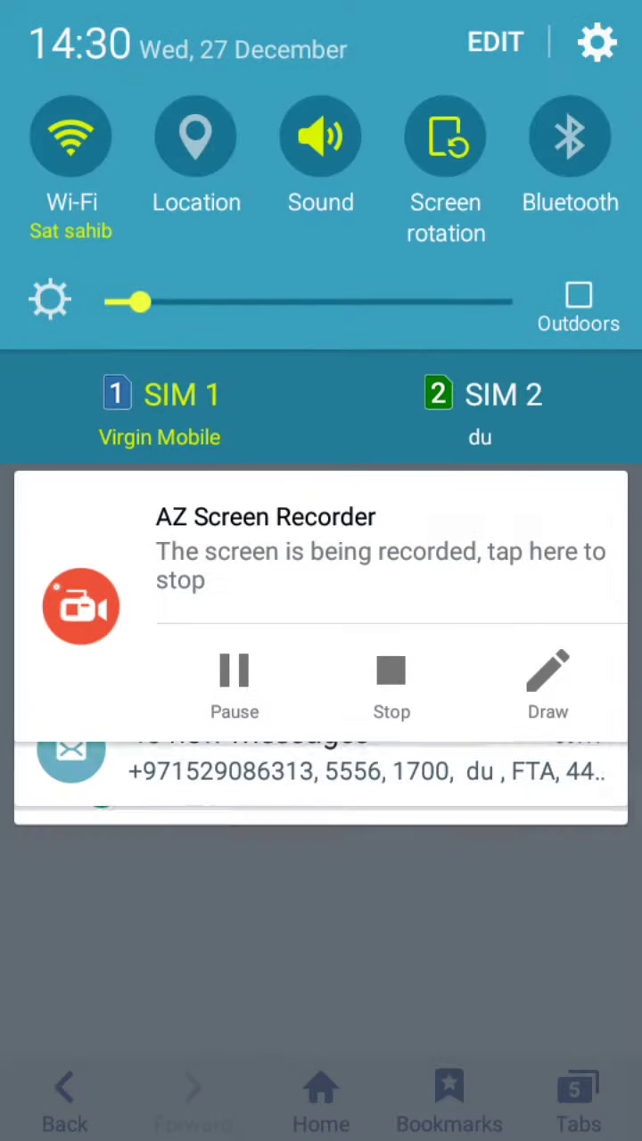
- Dismiss the MegaN64 install notification from the shade
left_click_drag(178, 928, 624, 927)
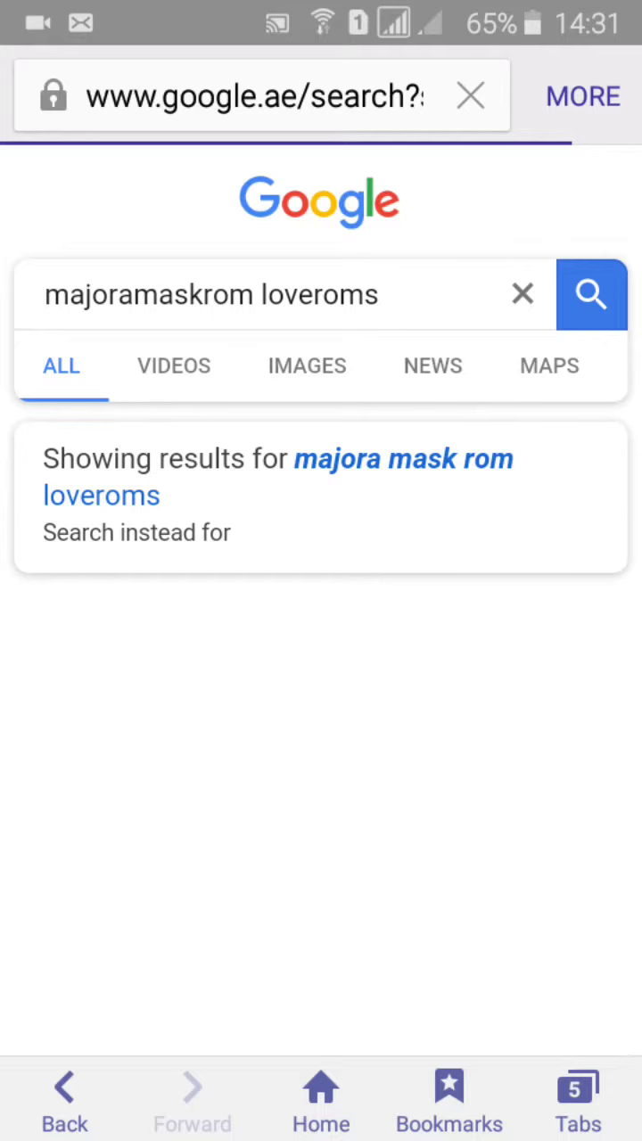
- Scroll the 'majora mask rom loveroms' results and briefly check the notification shade
scroll(321, 593, "down", 2)
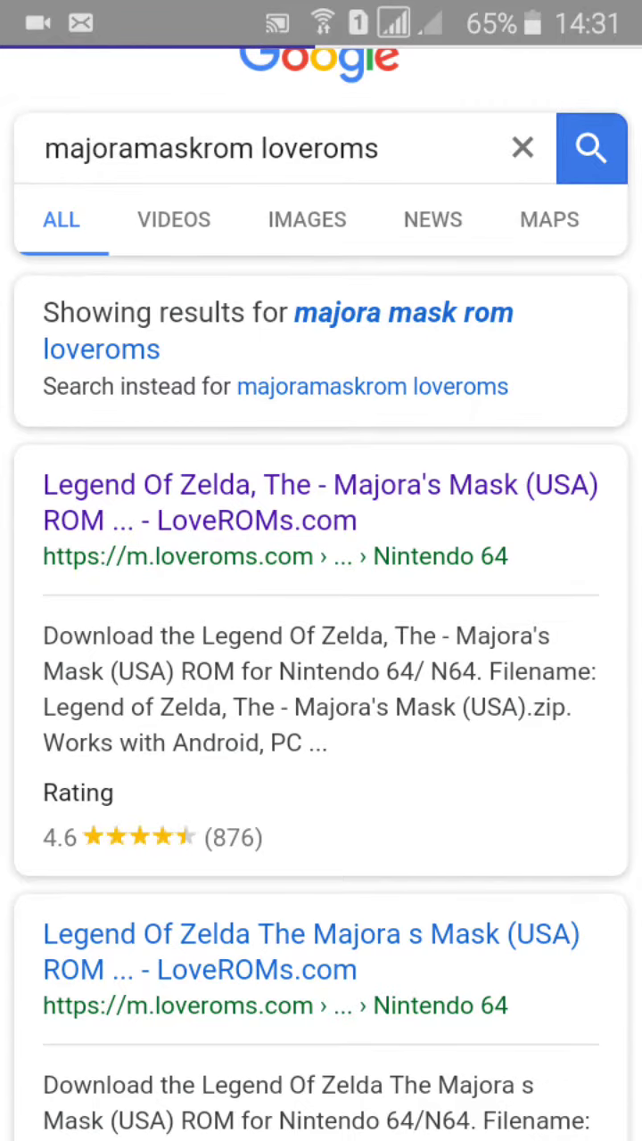
left_click_drag(321, 9, 321, 446)
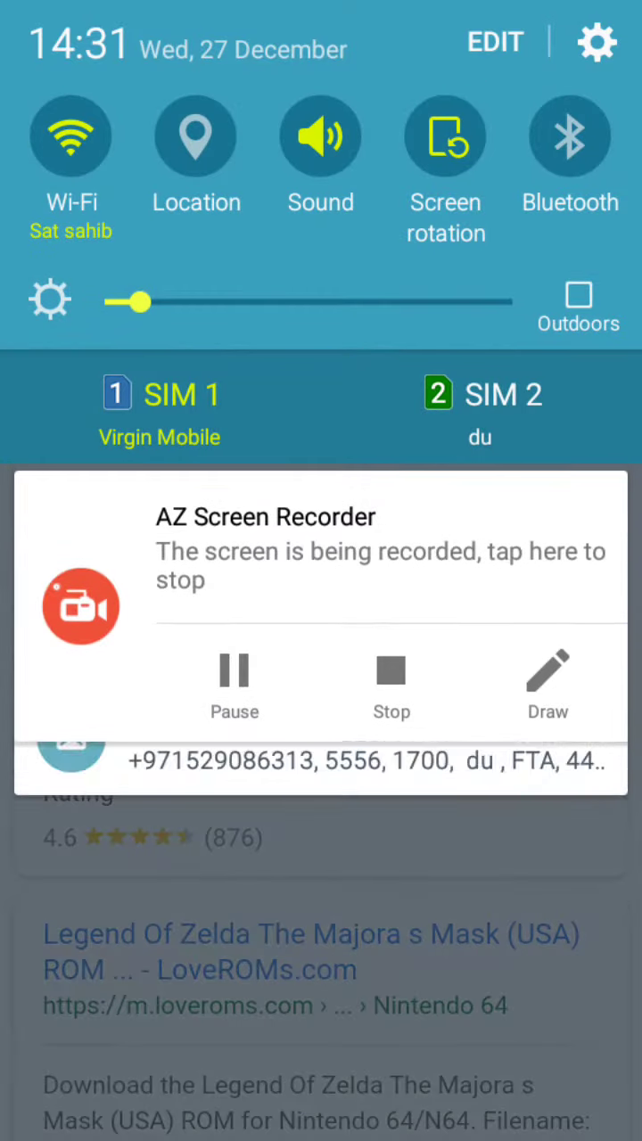
left_click_drag(321, 713, 321, 178)
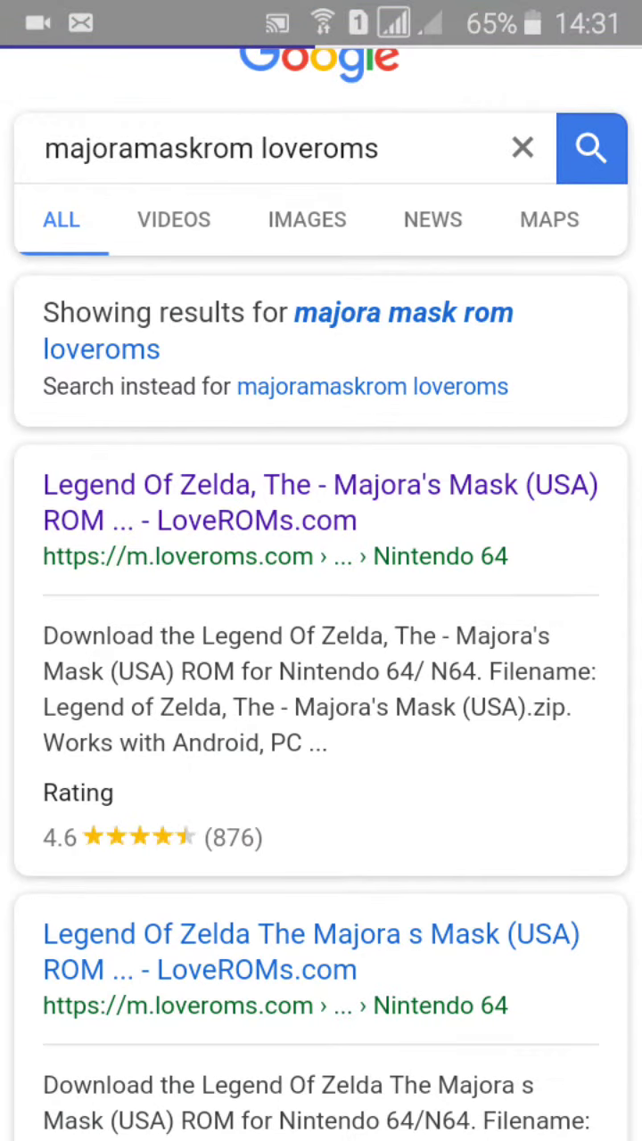
left_click_drag(321, 5, 321, 535)
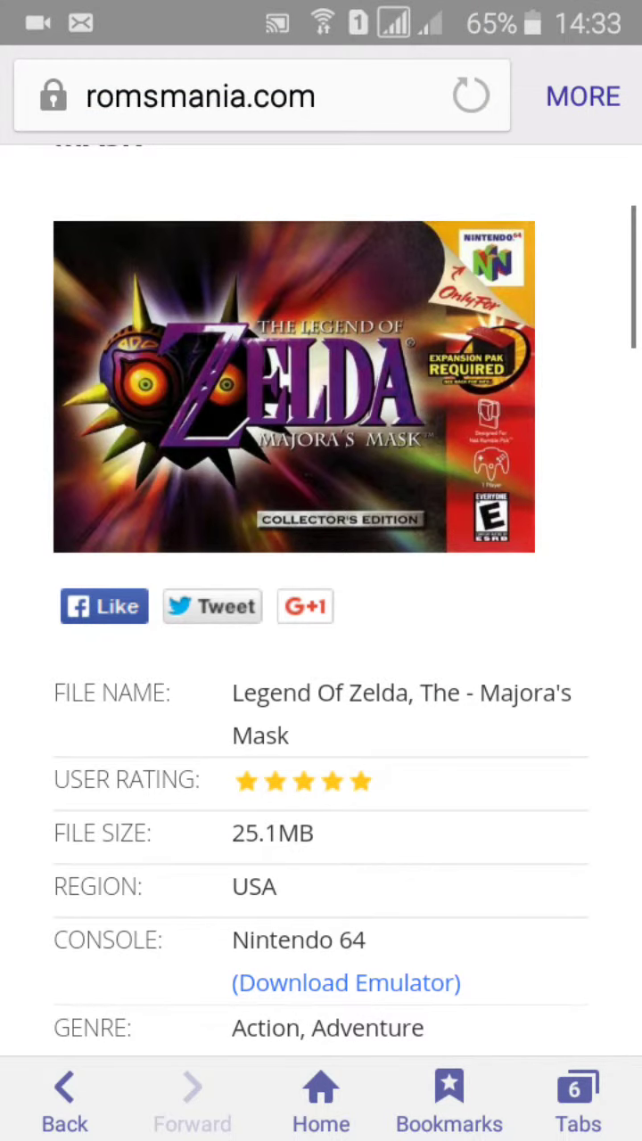
- Start the 25.1MB USA Majora's Mask ROM download on the RomsMania page
scroll(321, 570, "down", 5)
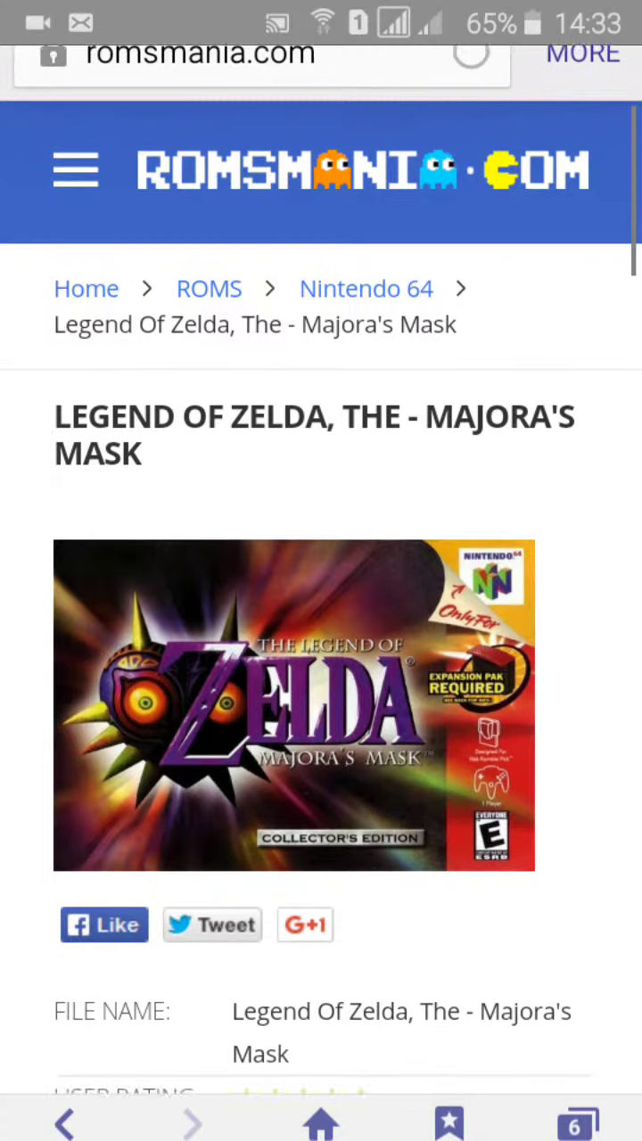
scroll(321, 571, "down", 4)
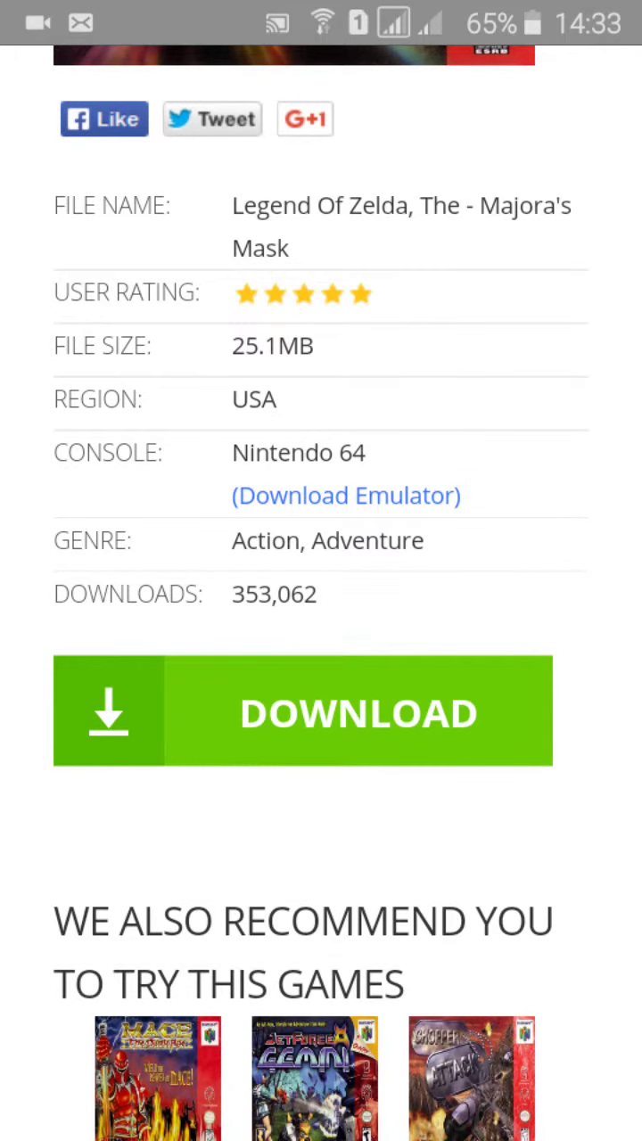
scroll(321, 570, "down", 9)
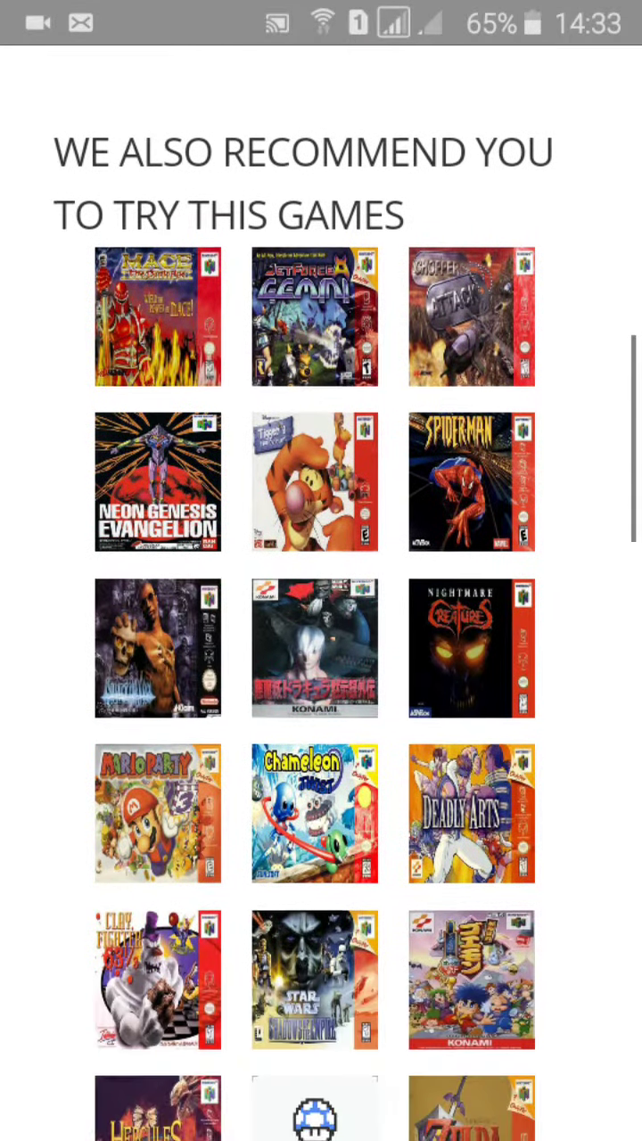
scroll(321, 570, "down", 1)
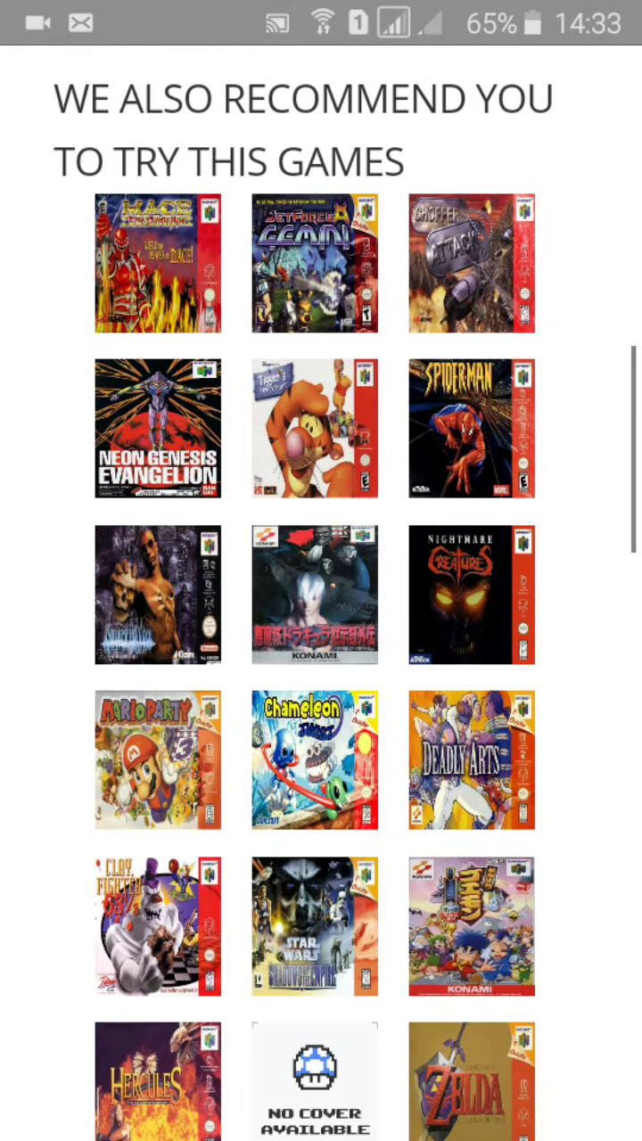
scroll(321, 570, "up", 1)
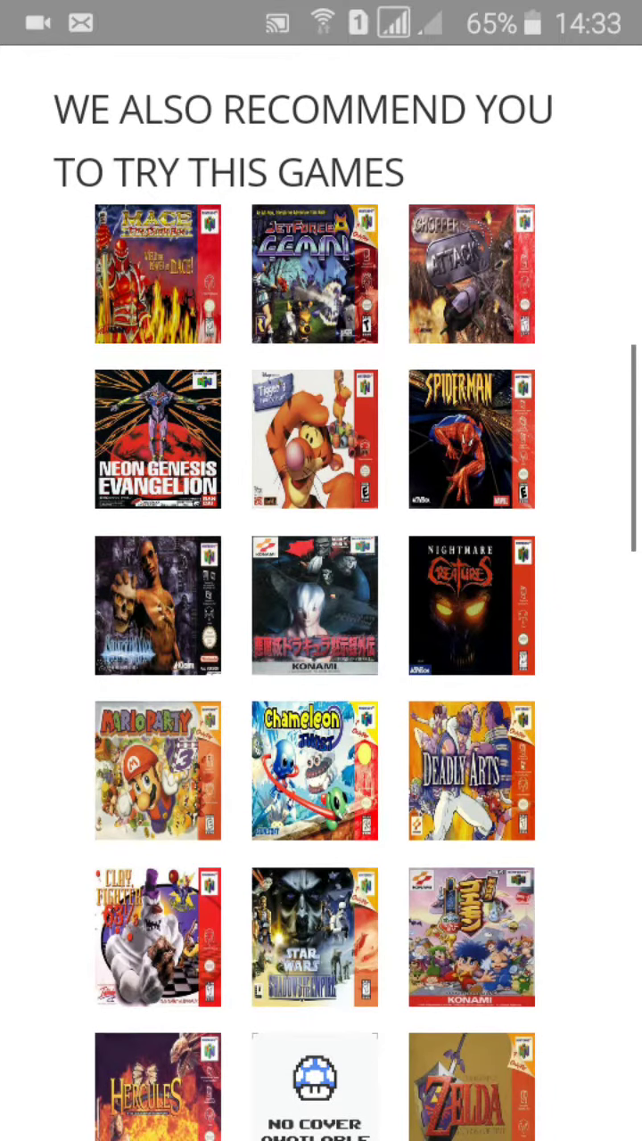
scroll(321, 570, "down", 1)
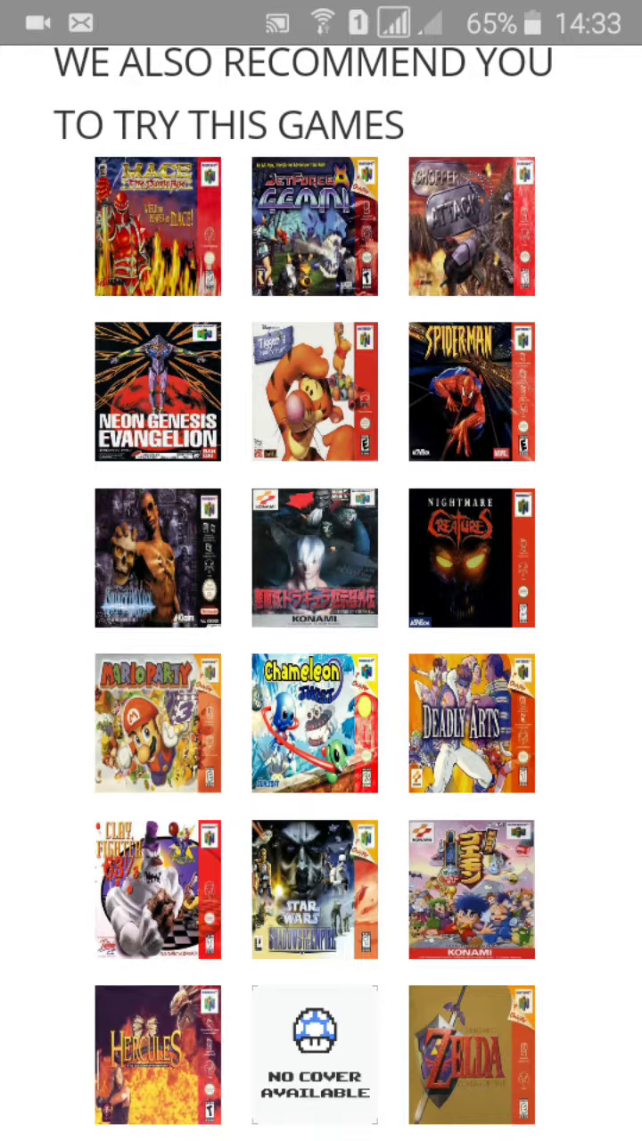
scroll(321, 571, "up", 10)
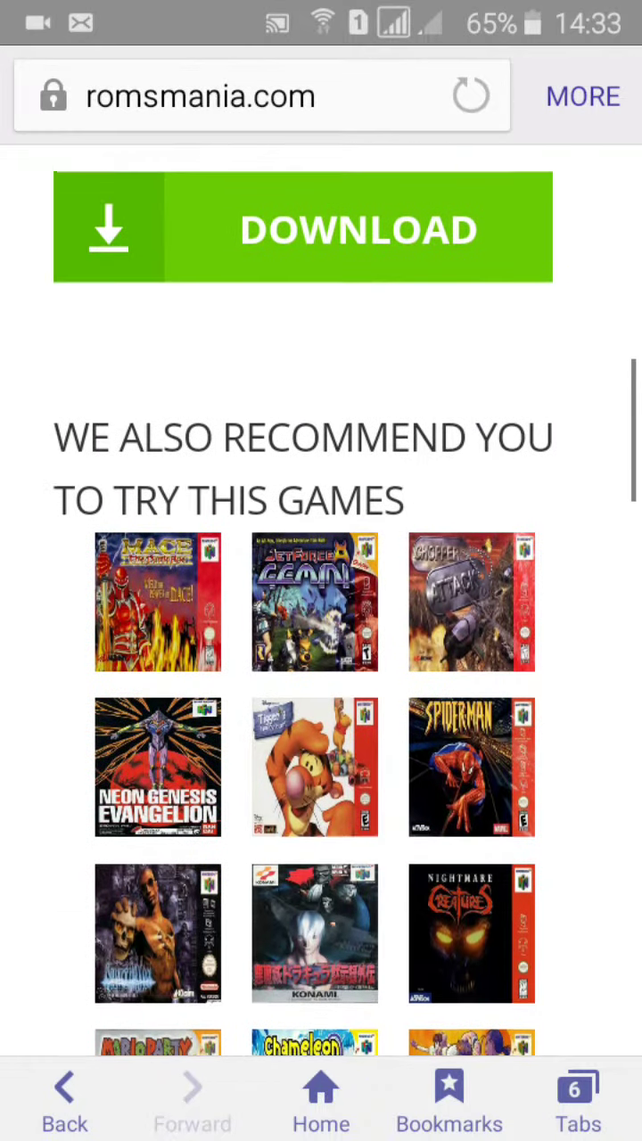
left_click(359, 531)
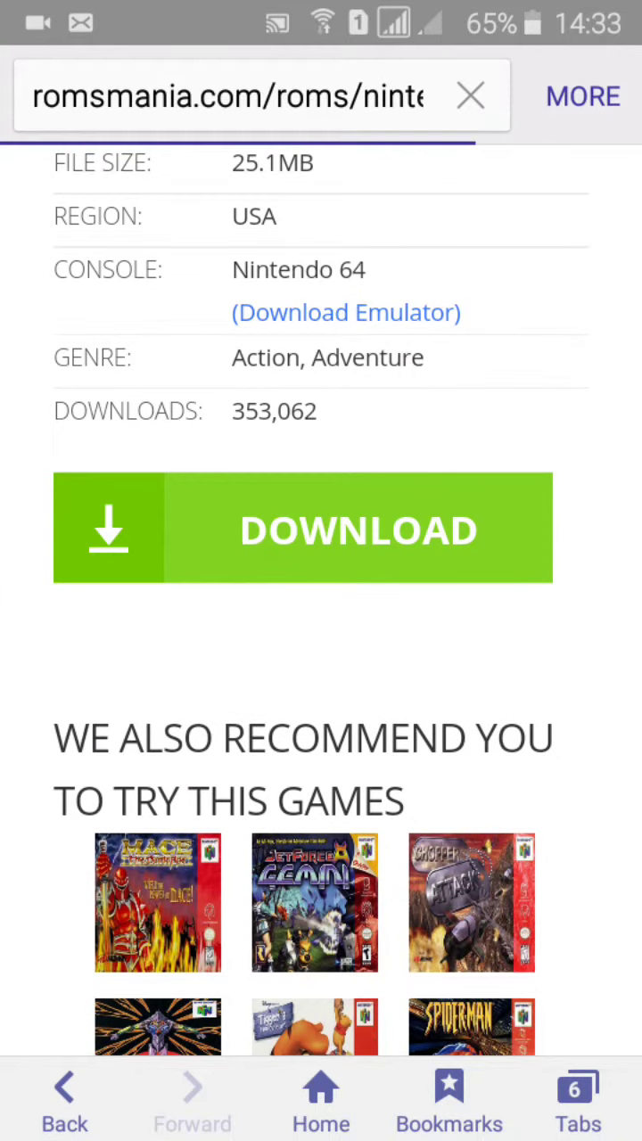
scroll(321, 571, "down", 5)
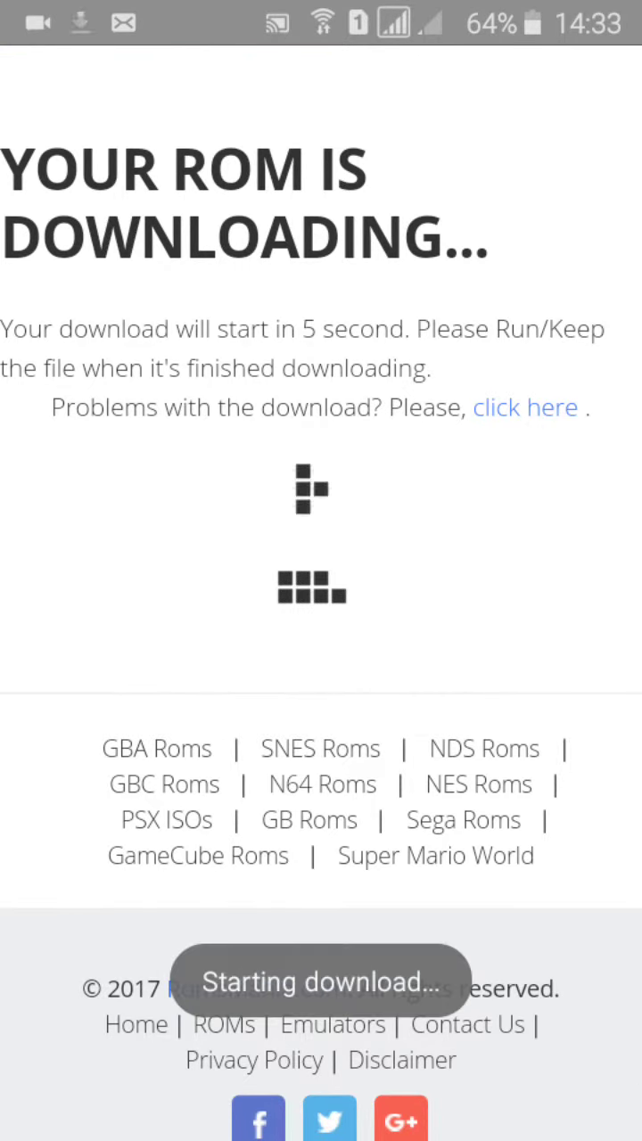
- Confirm the Majora's Mask ROM finished downloading, then launch MegaN64 from the Apps drawer
left_click_drag(321, 8, 321, 624)
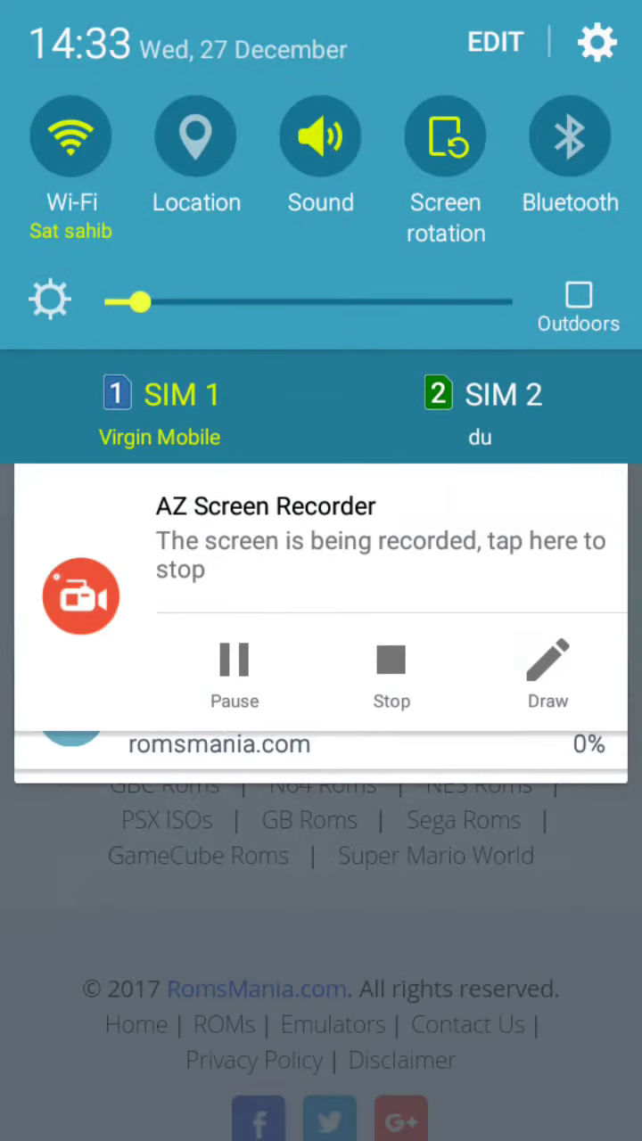
key("Home")
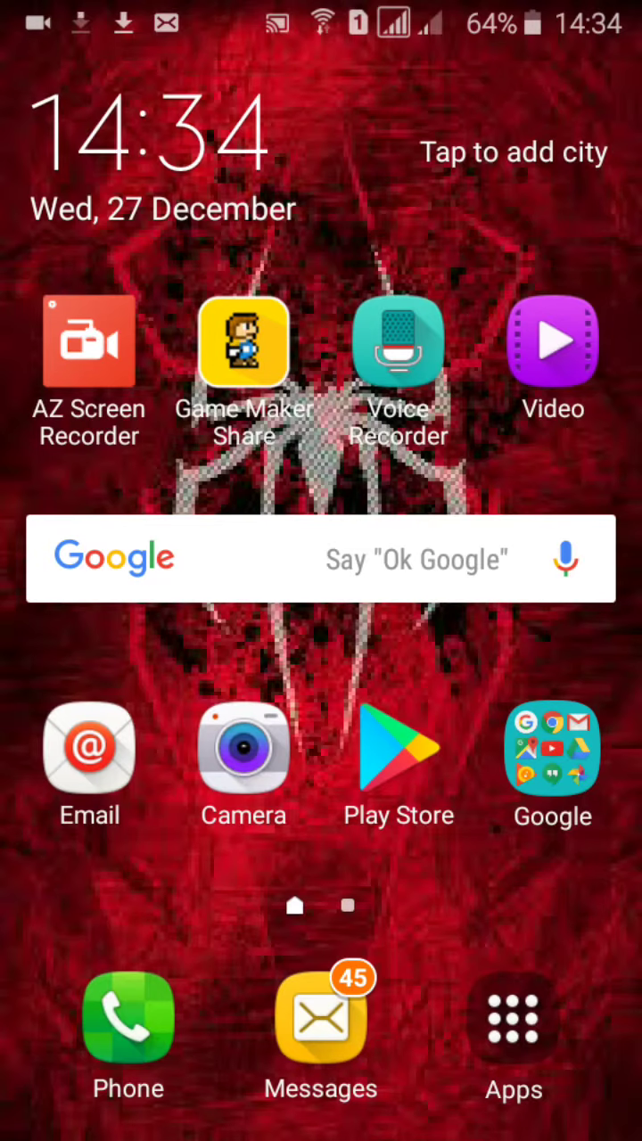
left_click(513, 1017)
left_click_drag(535, 624, 134, 624)
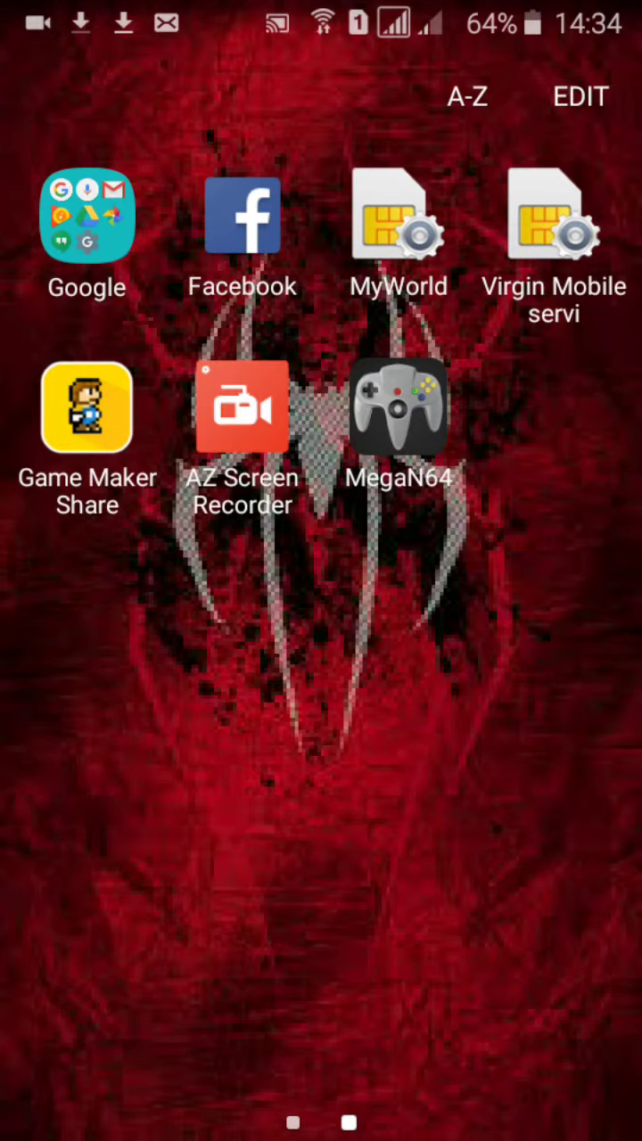
left_click_drag(321, 9, 321, 624)
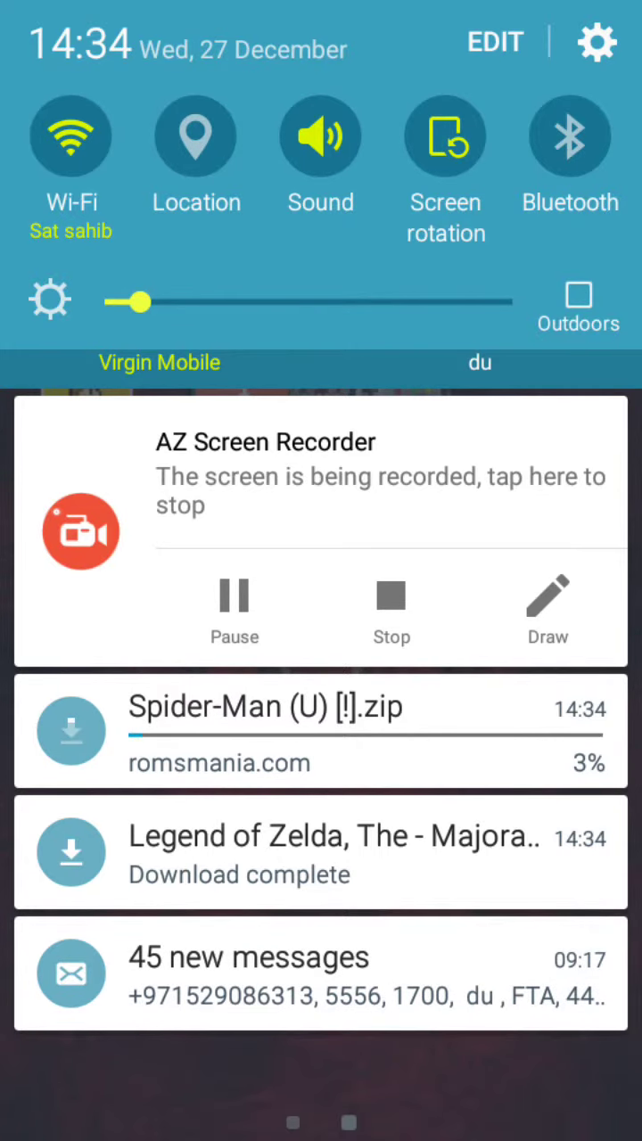
left_click_drag(321, 1052, 321, 267)
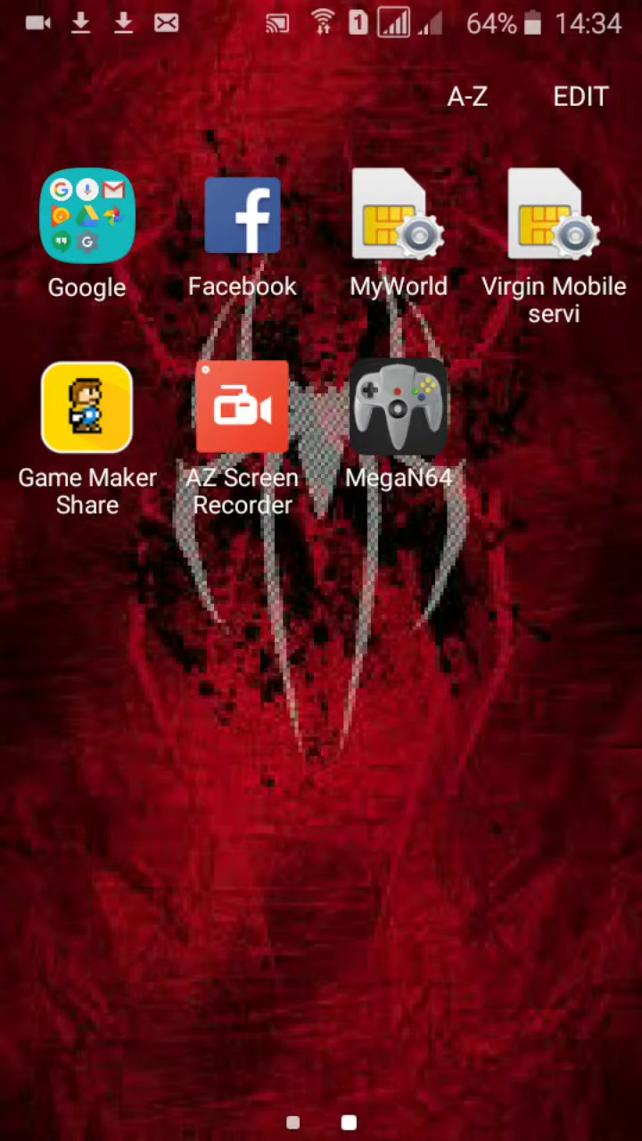
left_click(397, 408)
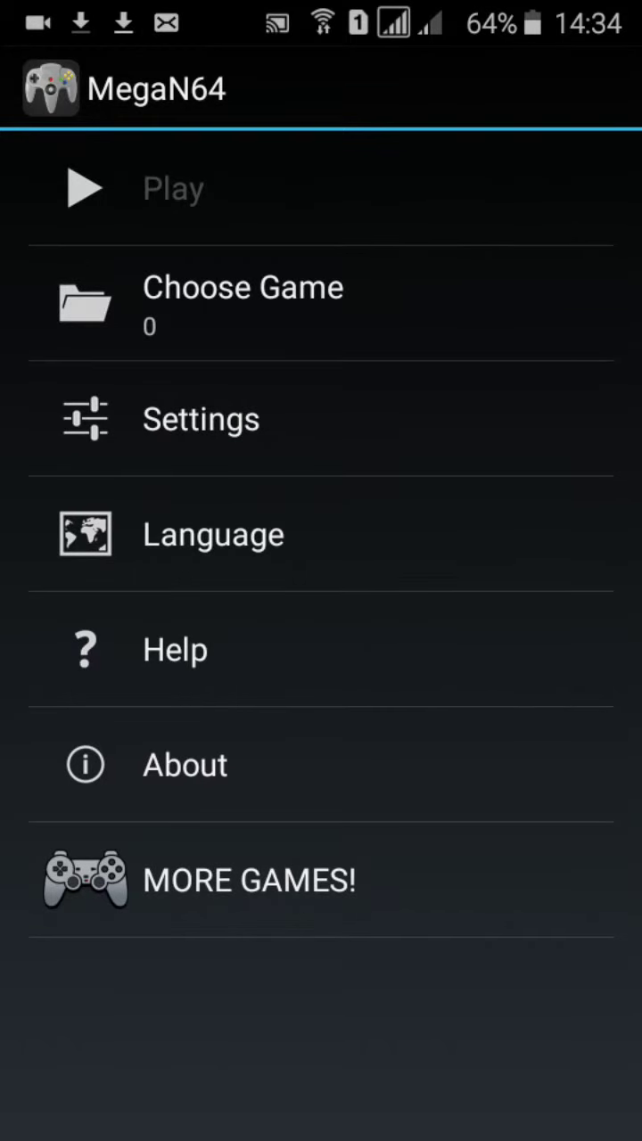
- Load 'Legend of Zelda, The - Majora's Mask (U) [!].zip' from the Download folder and start it
left_click(242, 303)
key("Escape")
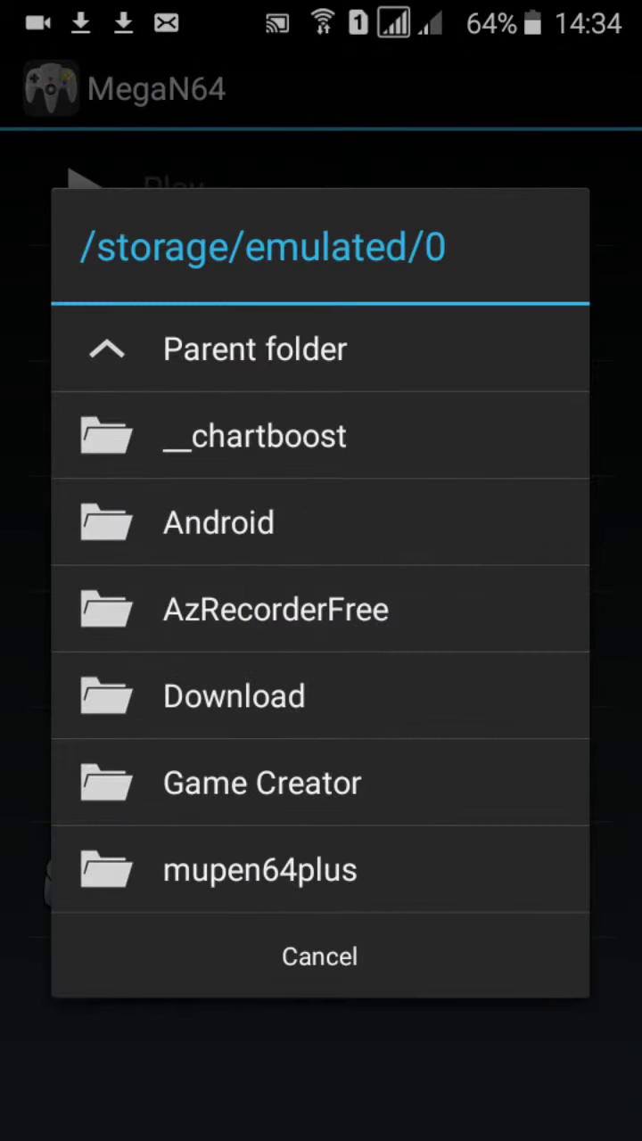
left_click(233, 695)
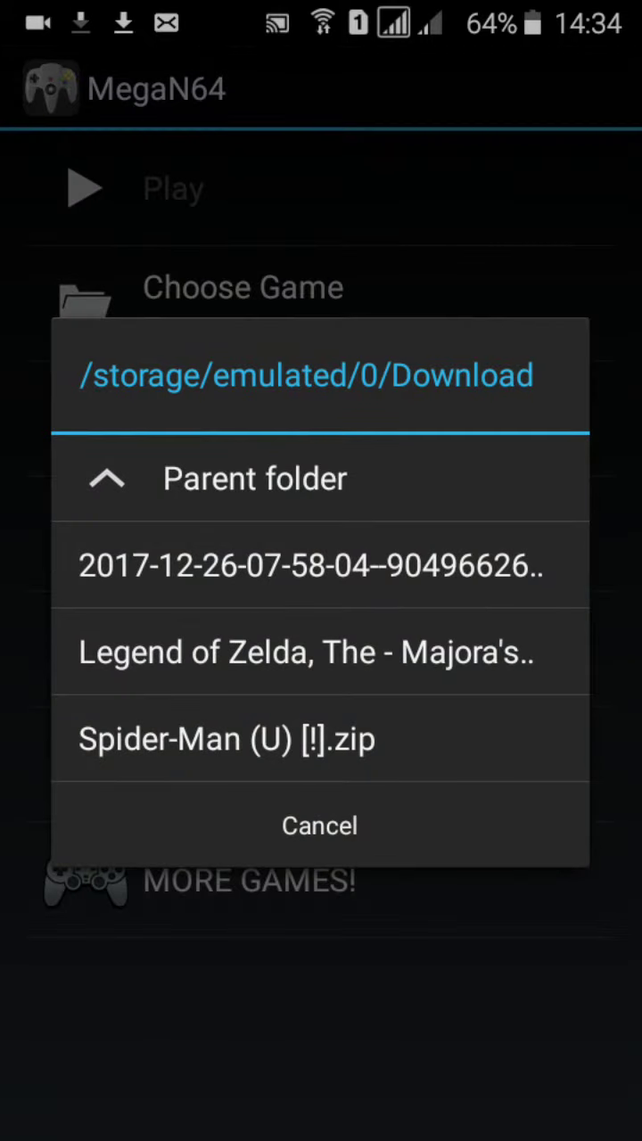
left_click(306, 652)
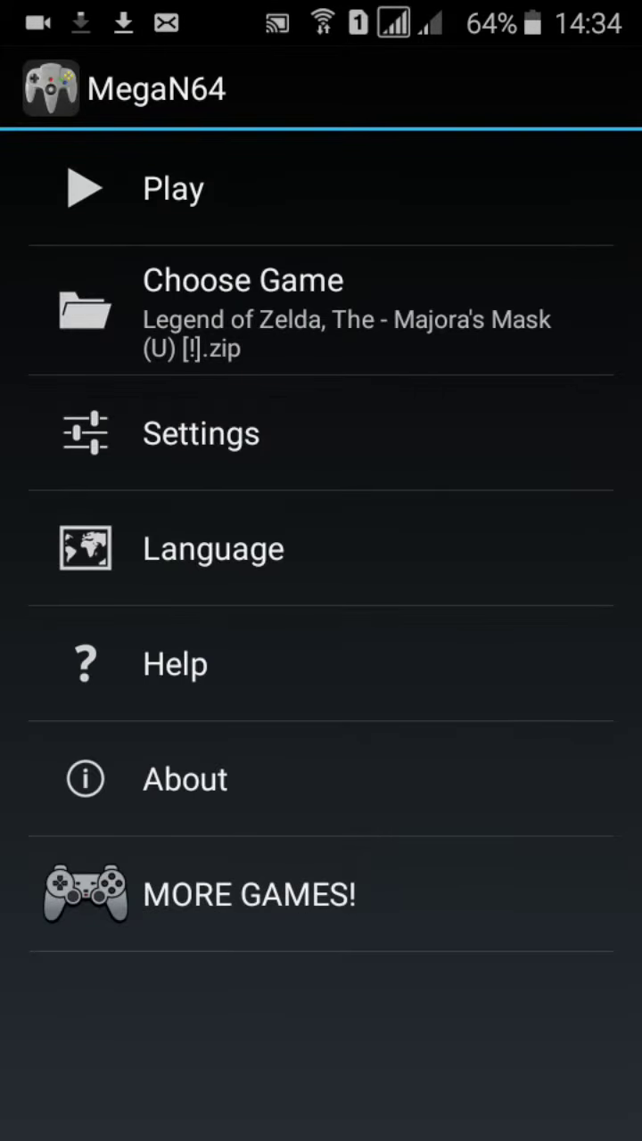
left_click(173, 188)
left_click(200, 188)
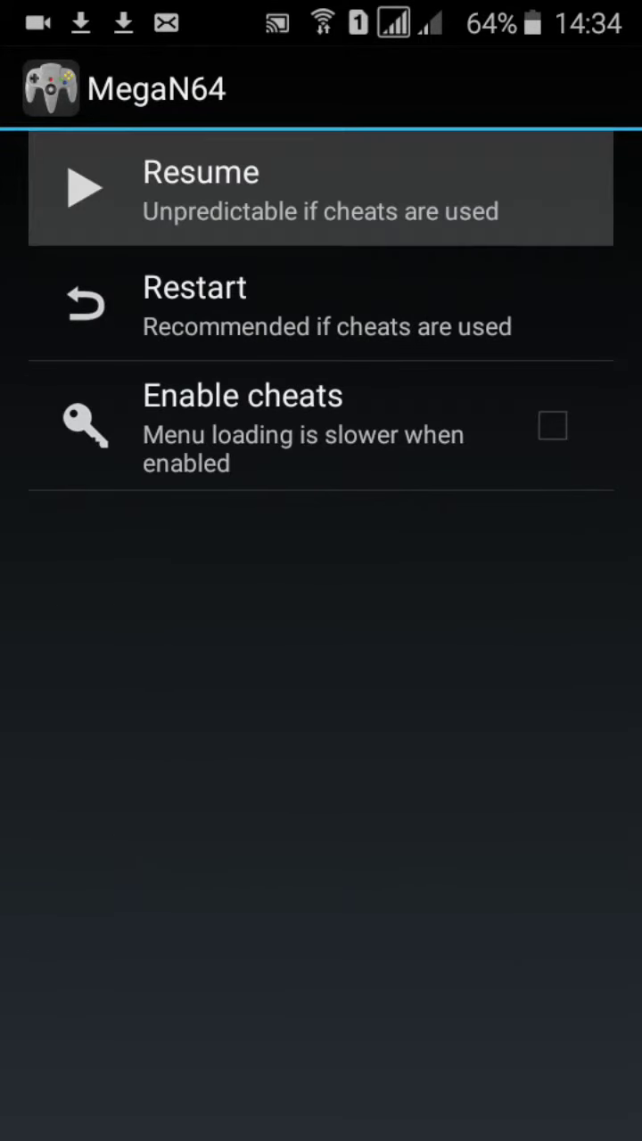